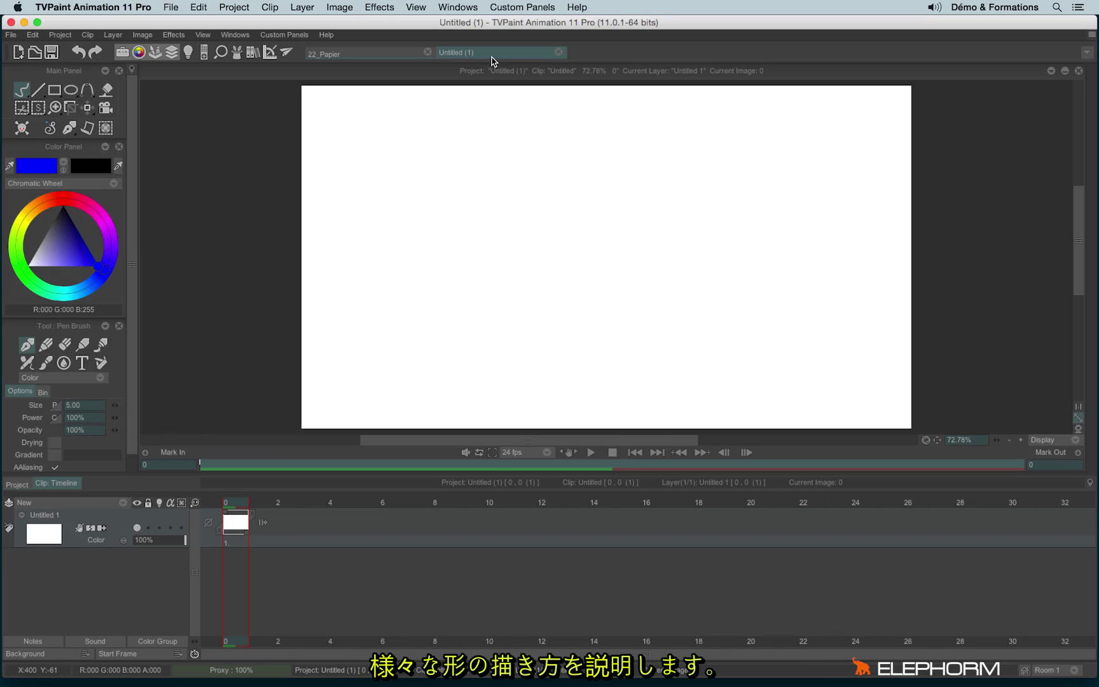
# Float the Main Panel out of its dock over the workspace.
pyautogui.moveTo(58, 78); pyautogui.dragTo(204, 89)
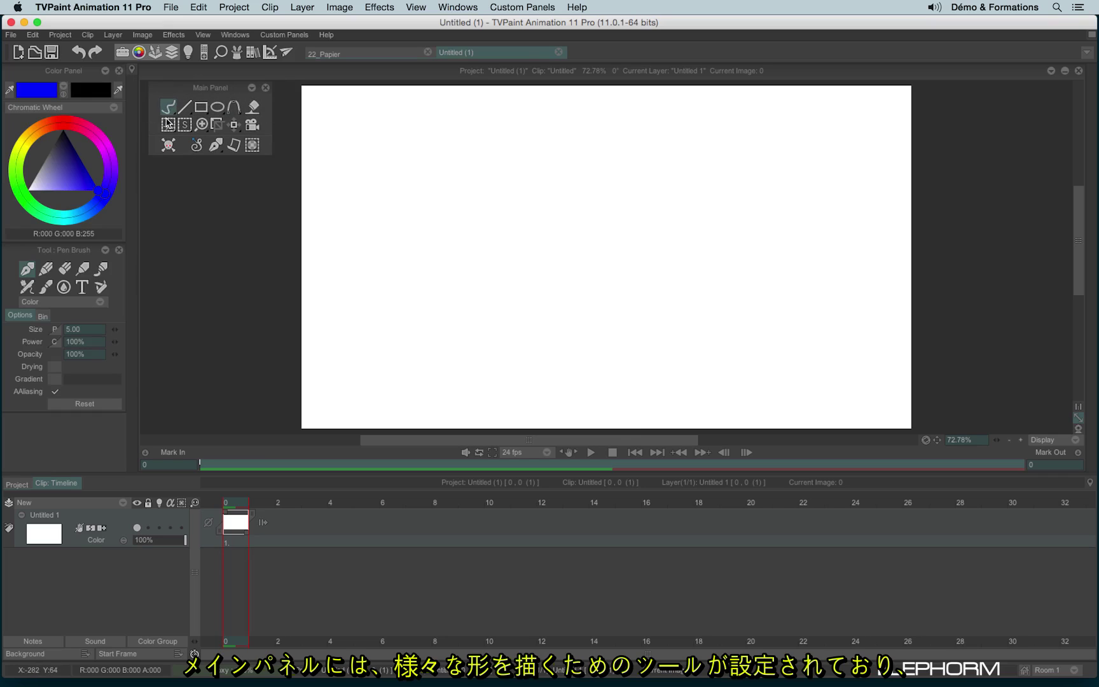
# Draw a wavy blue freehand stroke down the blank canvas.
pyautogui.moveTo(405, 132)
pyautogui.mouseDown()
pyautogui.moveTo(393, 257)
pyautogui.moveTo(467, 395)
pyautogui.mouseUp()
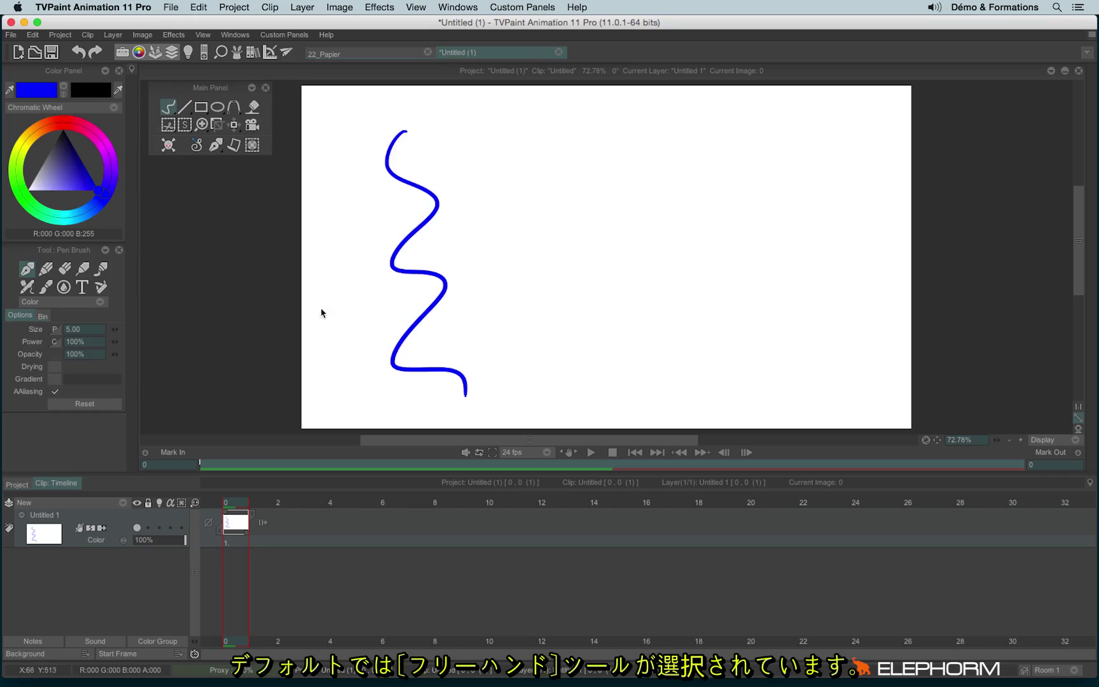
# Switch the Freehand tool to One Point Dot and place a single blue dot.
pyautogui.click(170, 110)
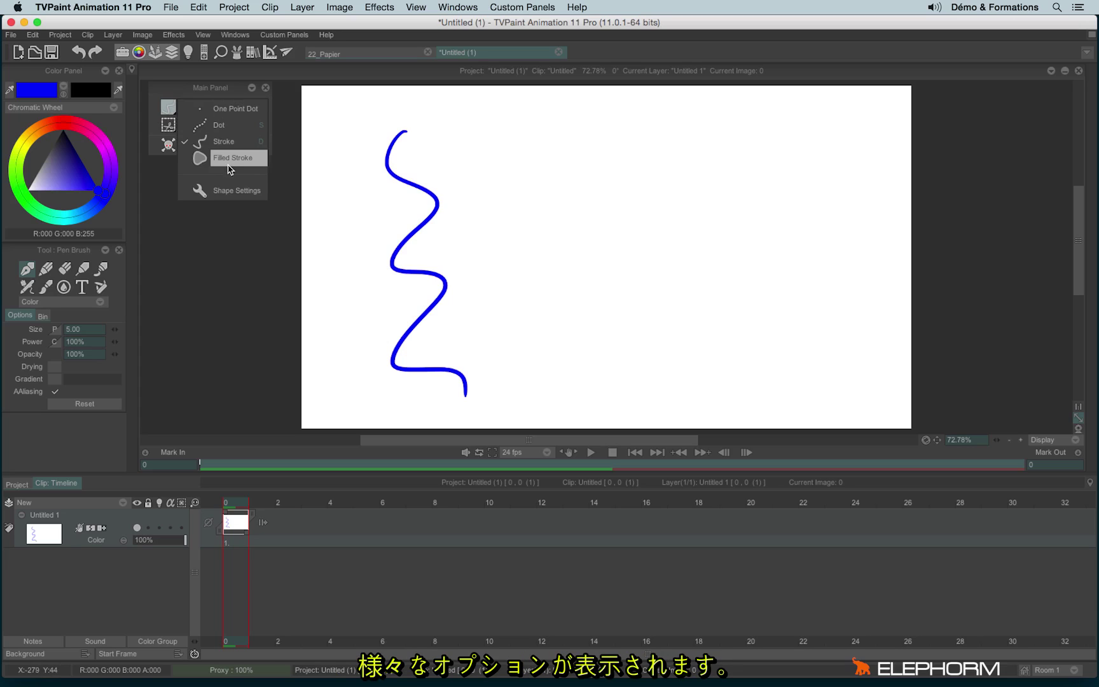
pyautogui.click(235, 108)
pyautogui.click(513, 203)
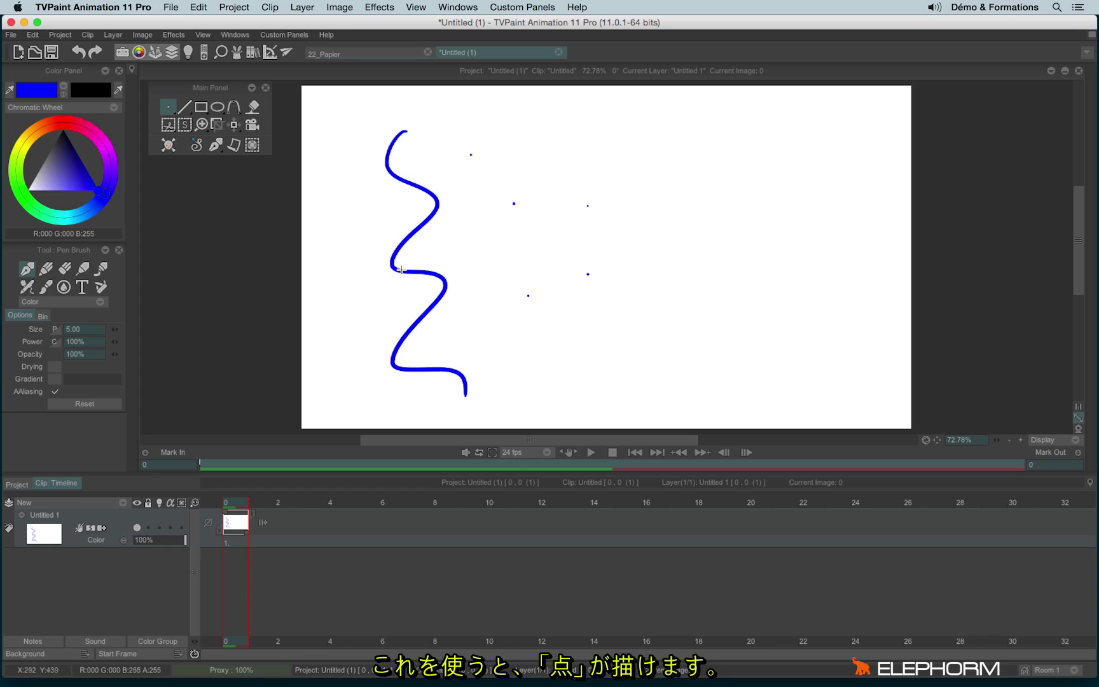
# Switch to the Dot shape and draw a long looping dotted blue stroke on the right.
pyautogui.click(169, 107)
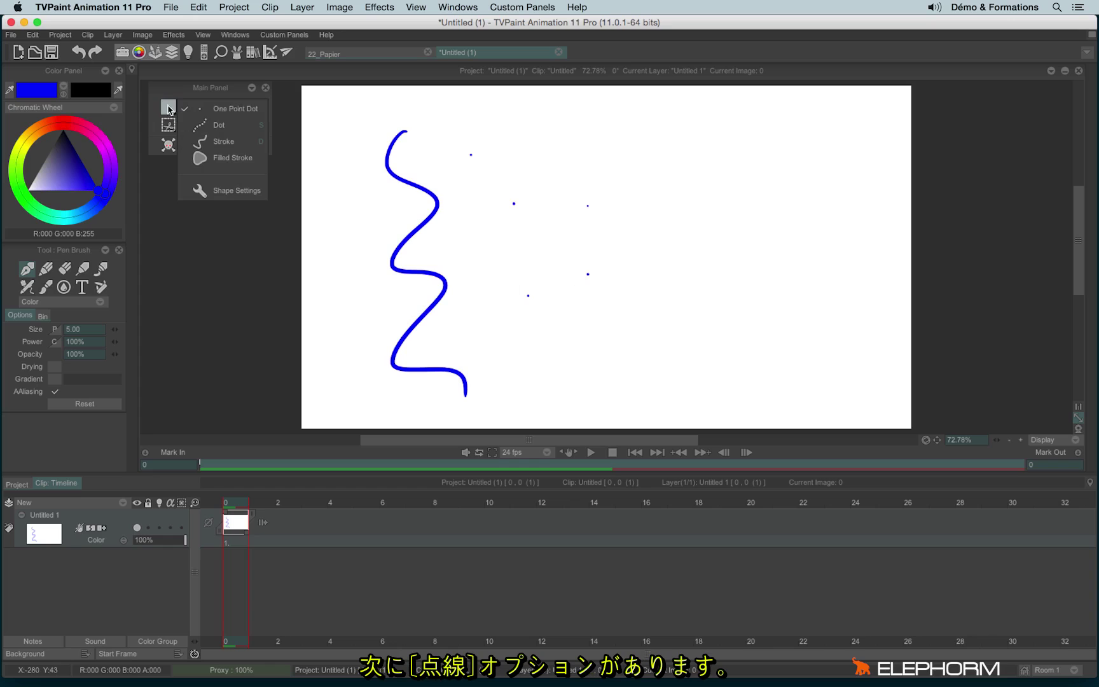
pyautogui.click(219, 125)
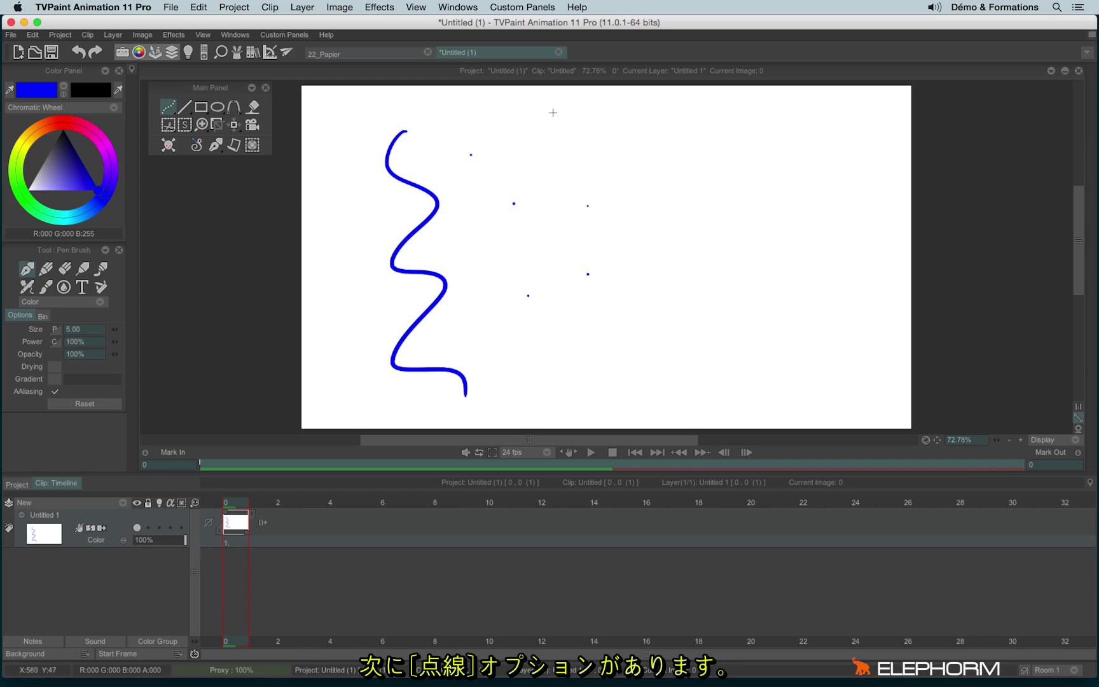
pyautogui.moveTo(567, 161)
pyautogui.mouseDown()
pyautogui.moveTo(636, 160)
pyautogui.moveTo(699, 187)
pyautogui.moveTo(711, 223)
pyautogui.moveTo(781, 259)
pyautogui.moveTo(627, 285)
pyautogui.moveTo(610, 326)
pyautogui.moveTo(635, 366)
pyautogui.moveTo(817, 373)
pyautogui.moveTo(863, 188)
pyautogui.mouseUp()
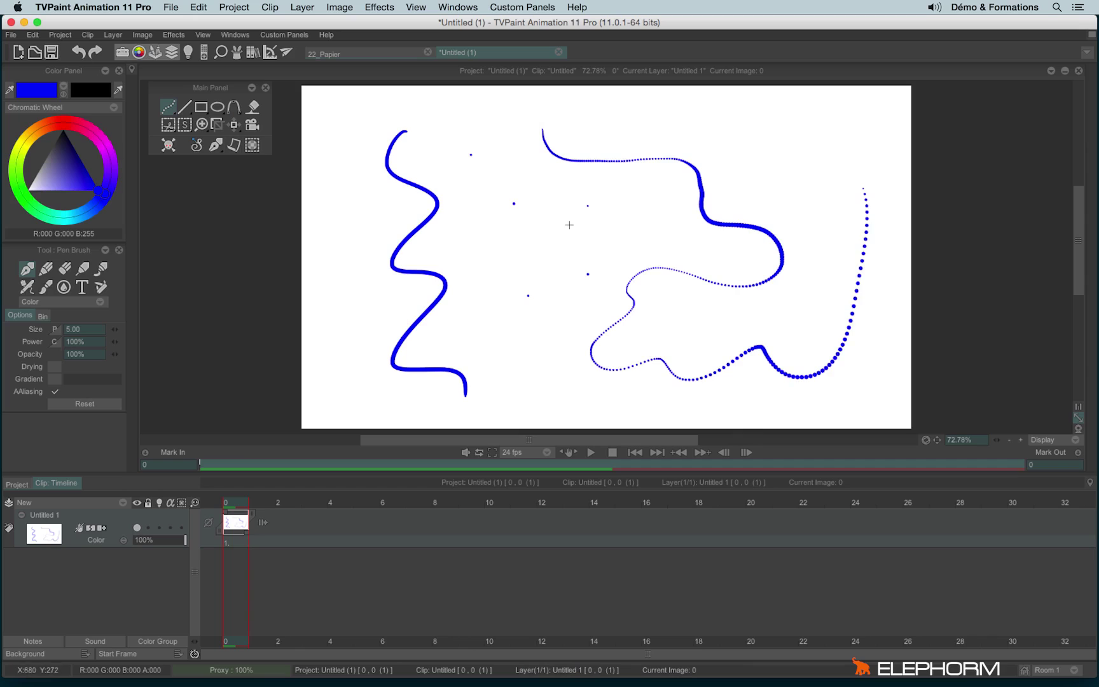
pyautogui.rightClick(201, 131)
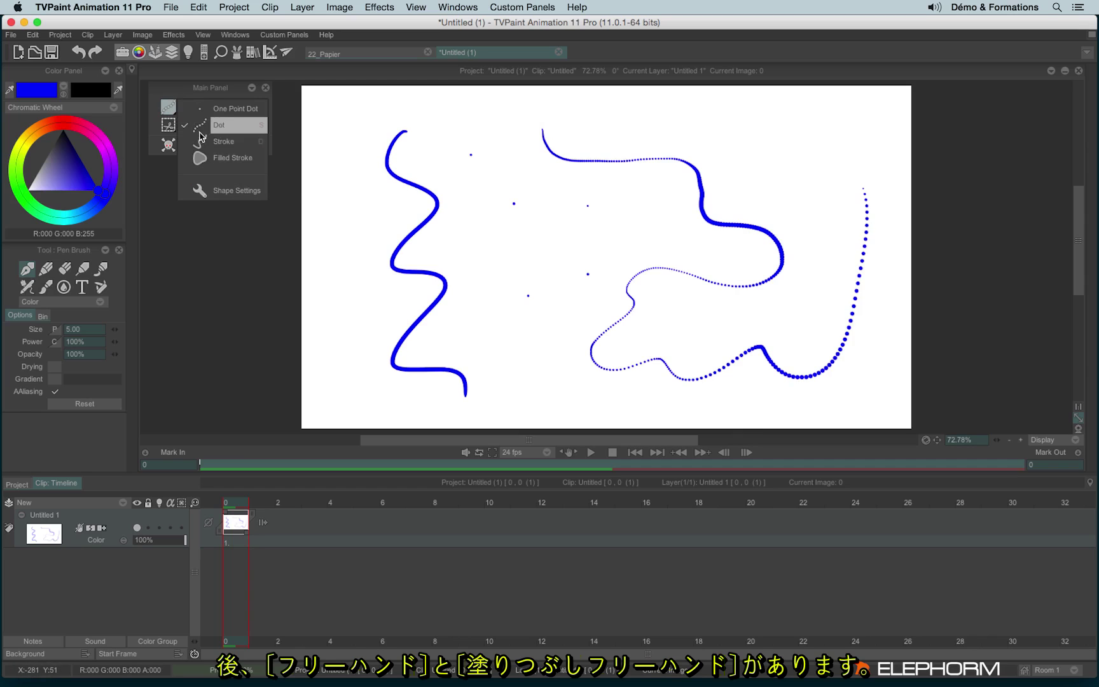
# With Filled Stroke, outline a large closed shape across the centre so it fills solid blue.
pyautogui.click(249, 165)
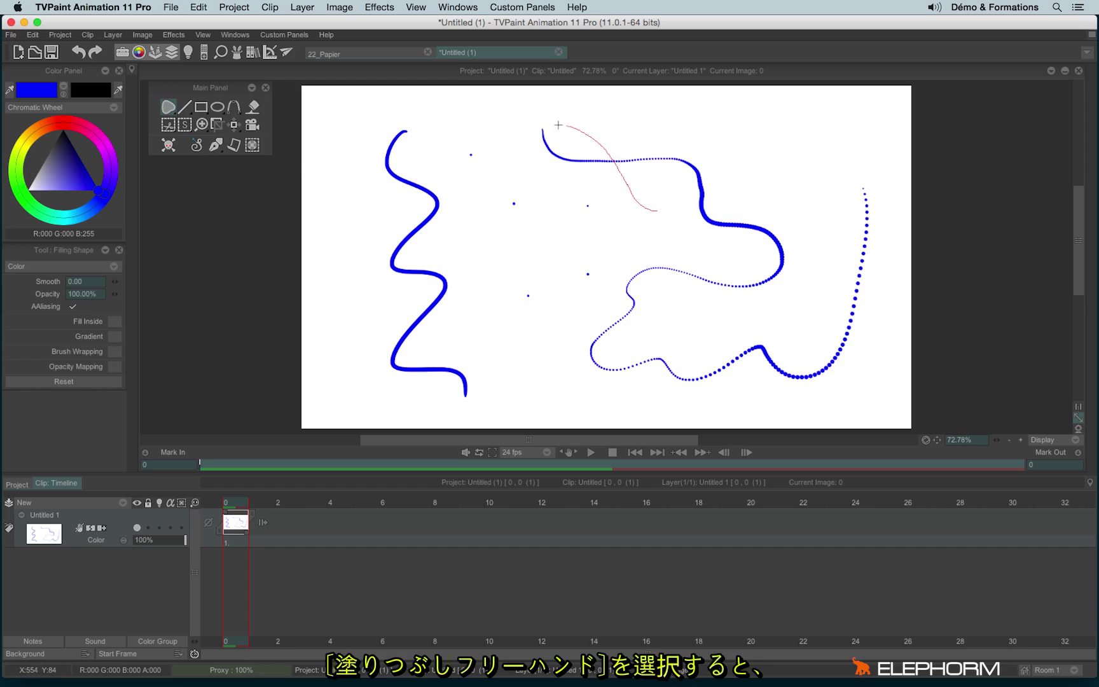
pyautogui.moveTo(558, 125)
pyautogui.mouseDown()
pyautogui.moveTo(495, 137)
pyautogui.moveTo(464, 207)
pyautogui.mouseUp()
pyautogui.moveTo(444, 345)
pyautogui.mouseDown()
pyautogui.moveTo(550, 395)
pyautogui.moveTo(546, 303)
pyautogui.mouseUp()
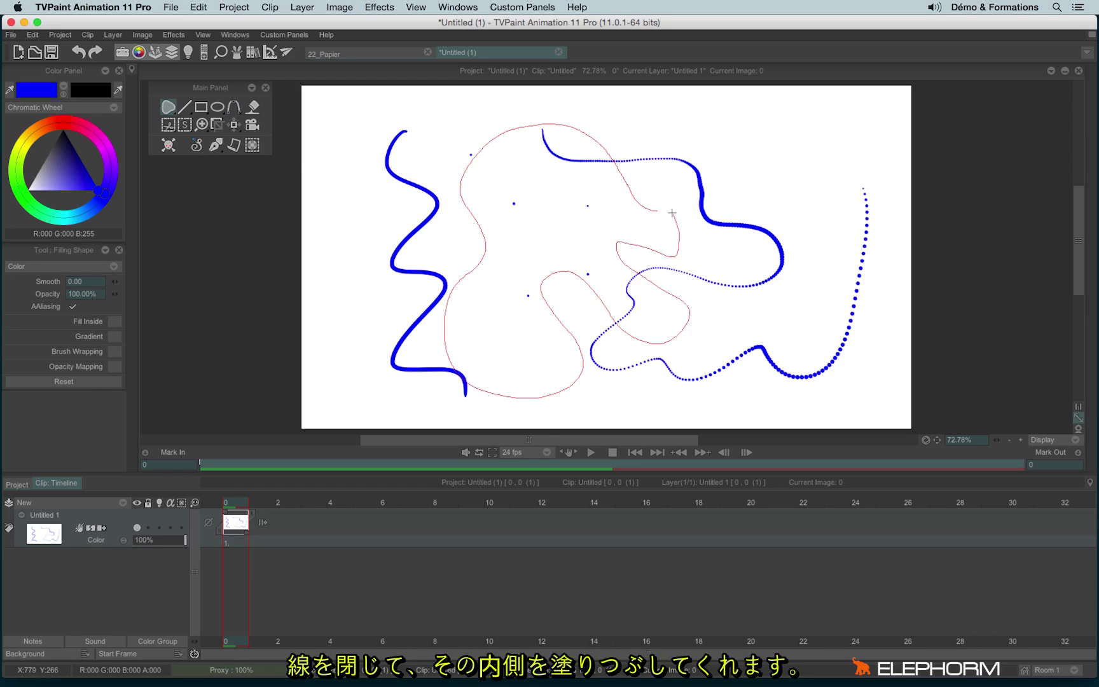
pyautogui.moveTo(673, 213); pyautogui.dragTo(680, 223)
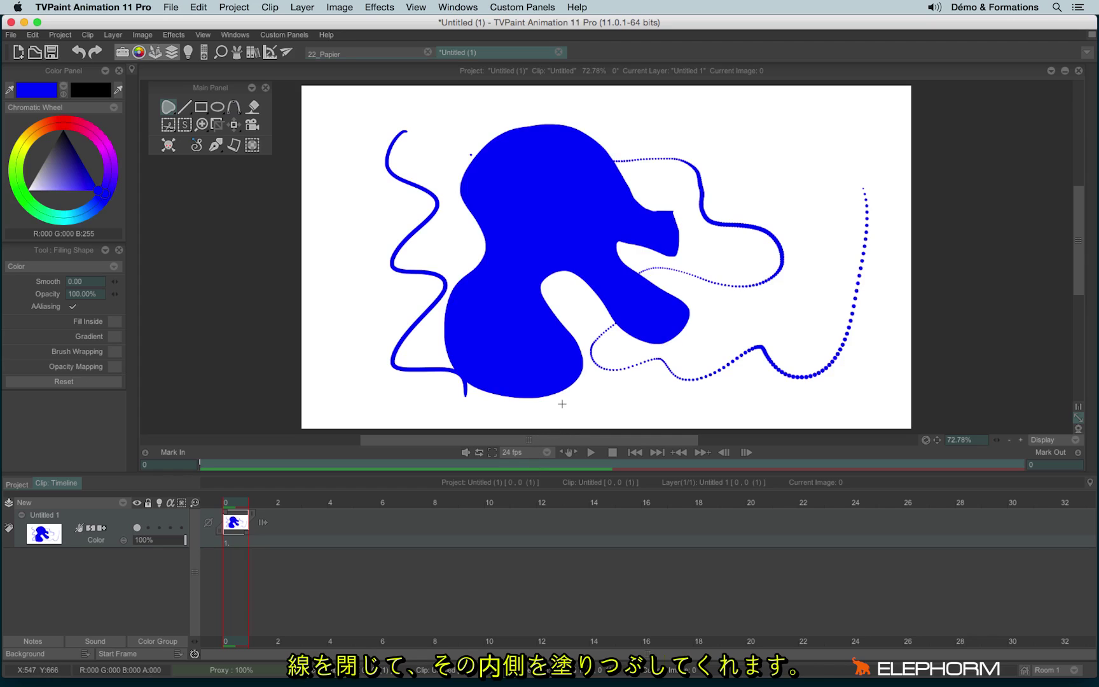
# Clear the canvas and draw a thick blue diagonal straight line with the Line tool.
pyautogui.press('BackSpace')
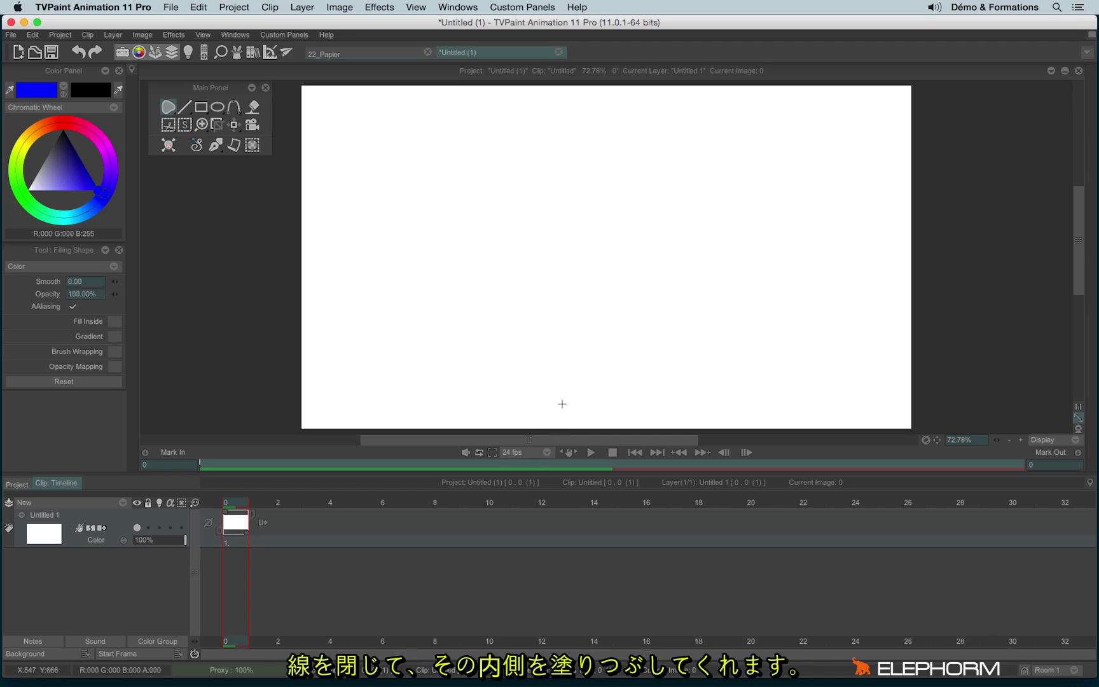
pyautogui.click(183, 108)
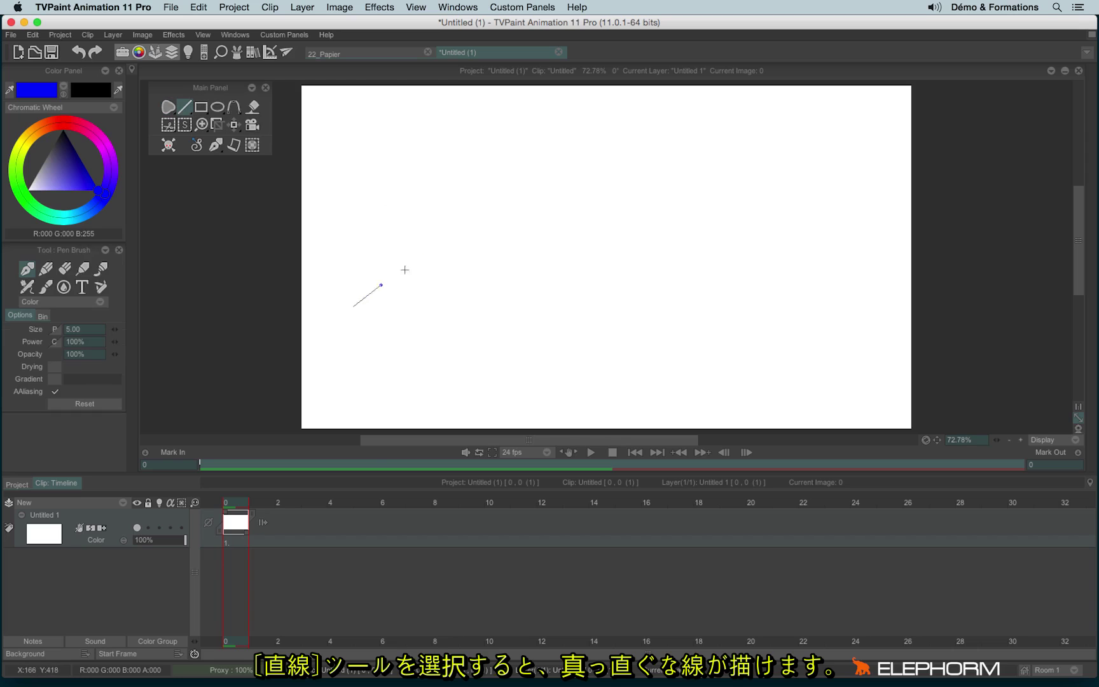
pyautogui.moveTo(404, 269); pyautogui.dragTo(720, 119)
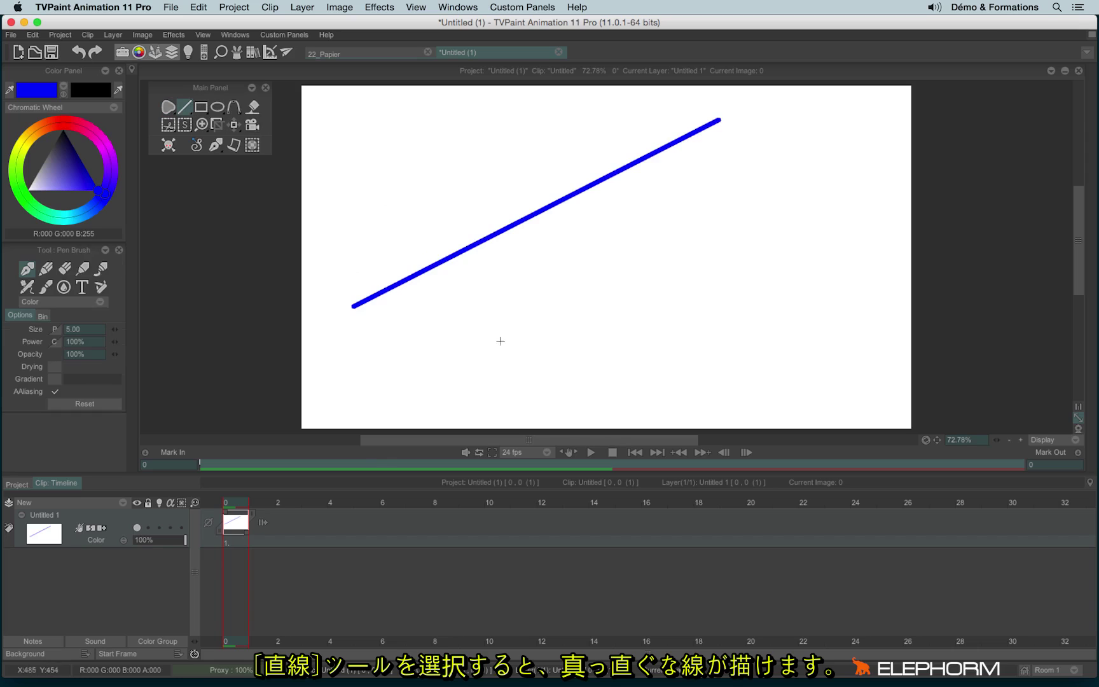
# Using Filled Line, place ten jagged corners below the line and finish a solid blue polygon.
pyautogui.click(184, 108)
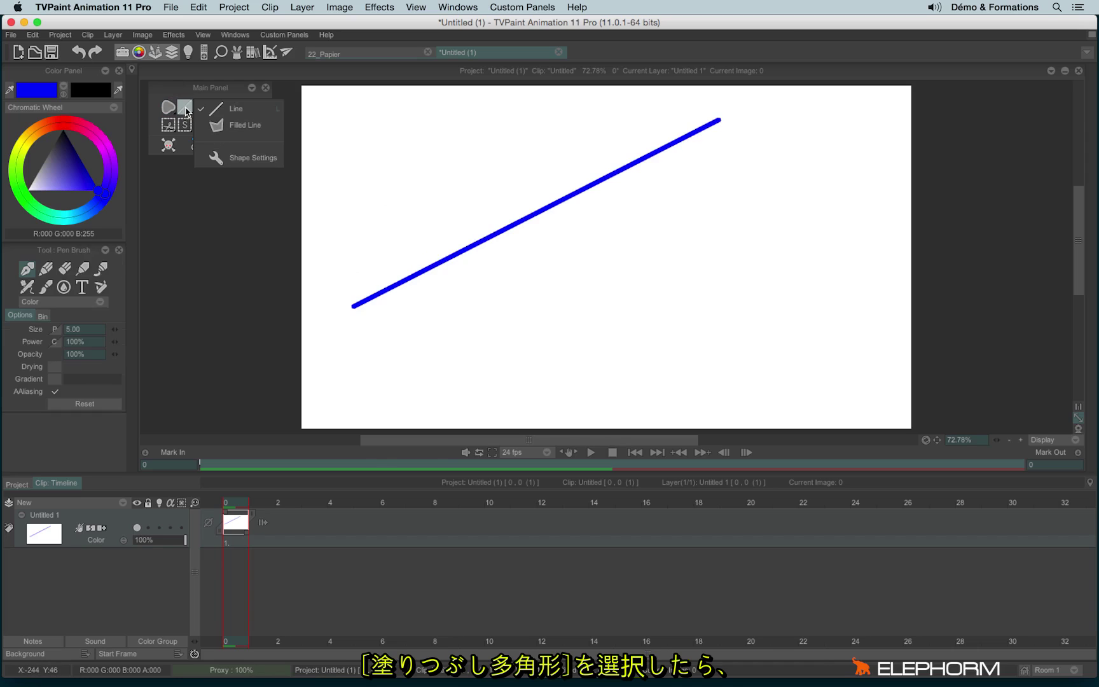
pyautogui.click(254, 125)
pyautogui.click(553, 238)
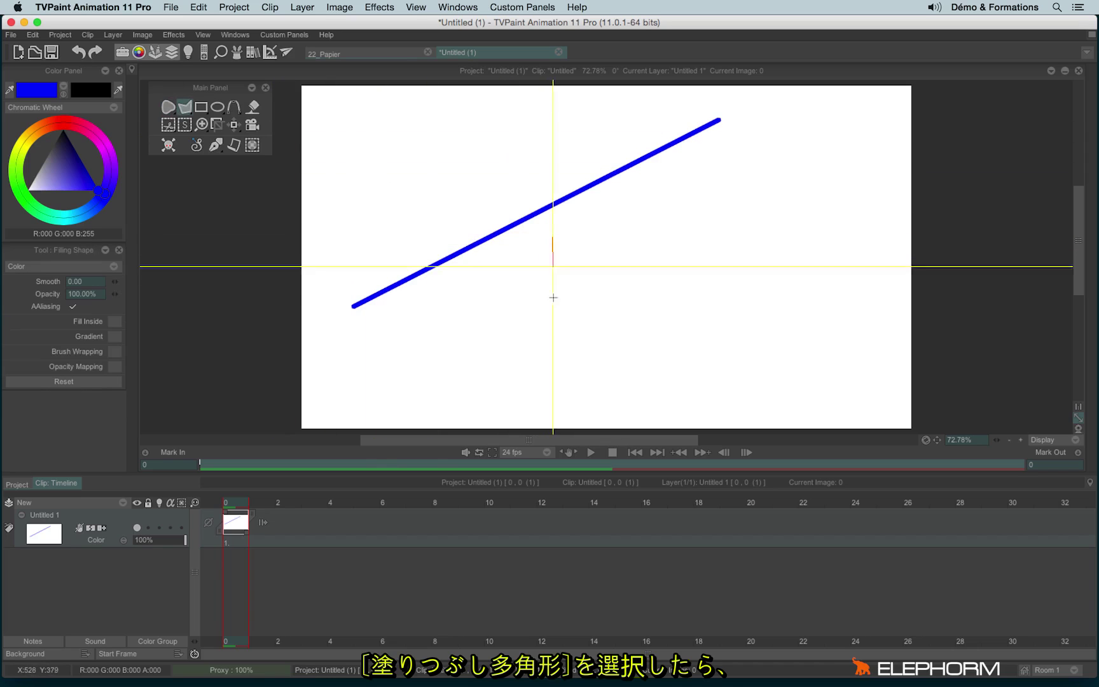
pyautogui.click(576, 400)
pyautogui.click(679, 338)
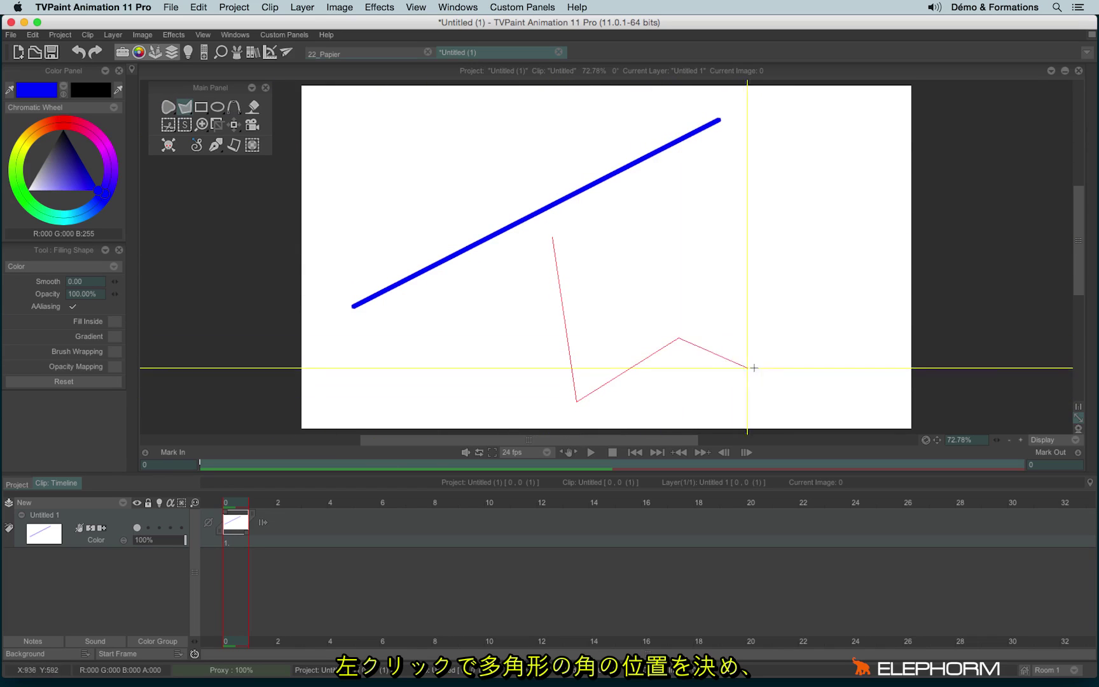
pyautogui.click(784, 384)
pyautogui.click(774, 271)
pyautogui.click(671, 288)
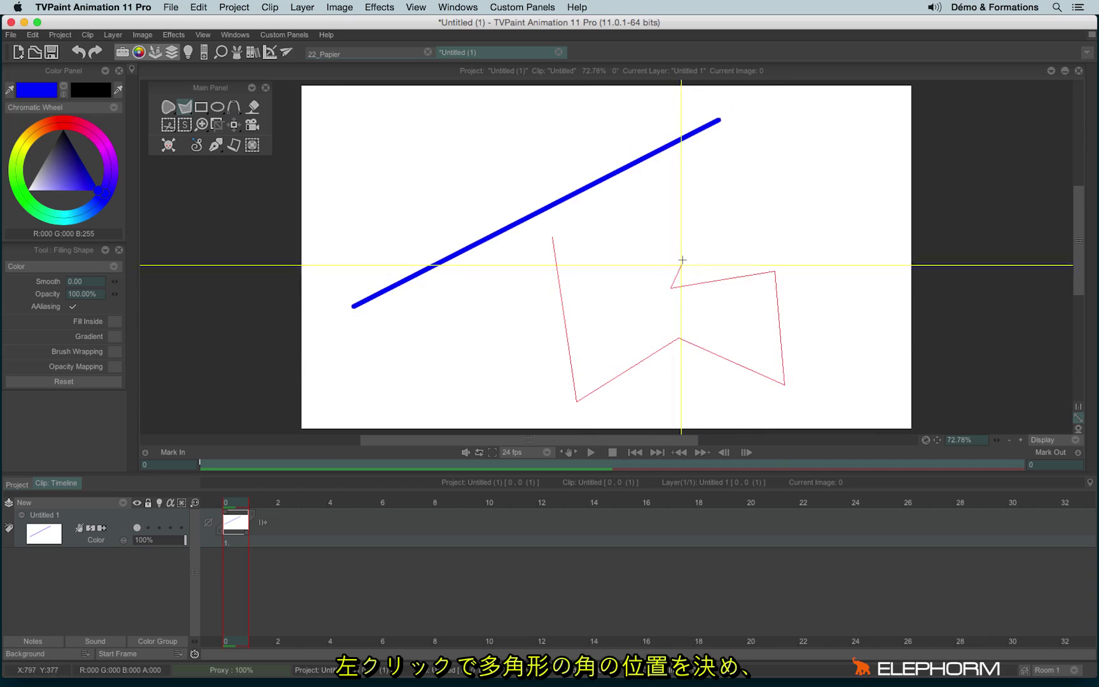
pyautogui.click(702, 184)
pyautogui.click(630, 256)
pyautogui.click(609, 190)
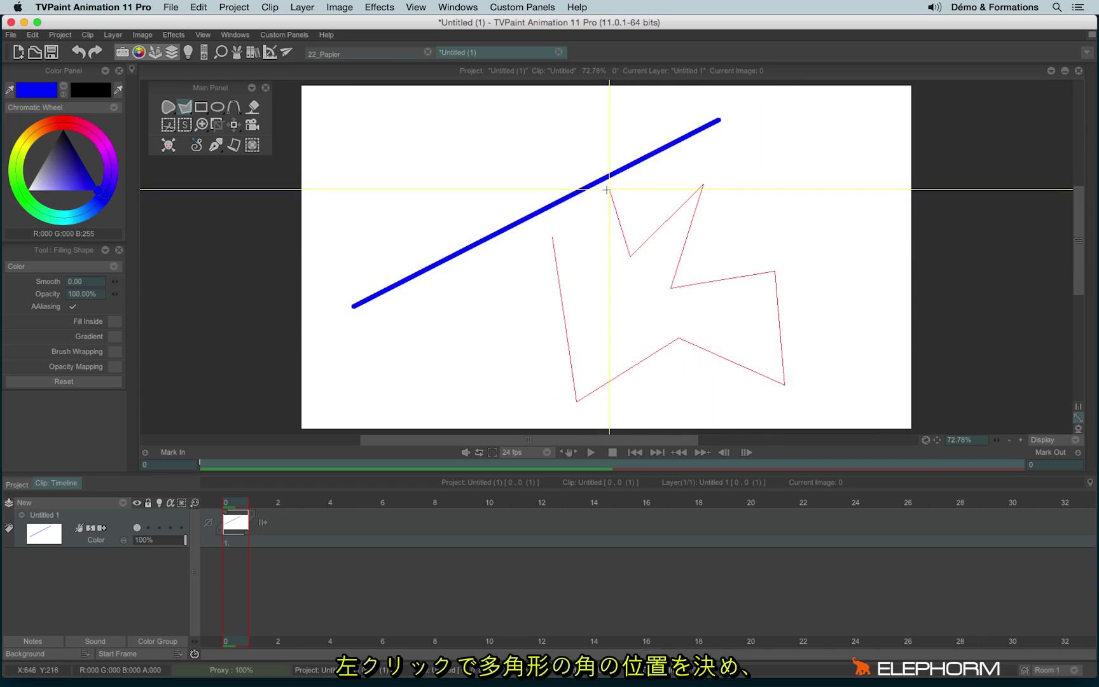
pyautogui.click(598, 299)
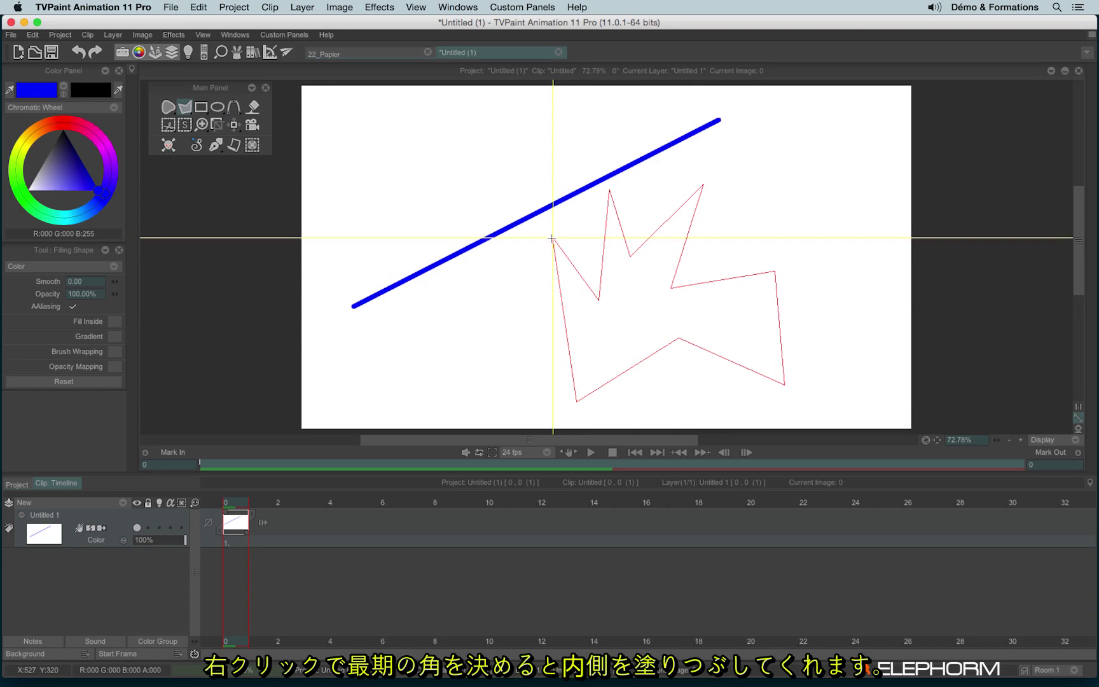
pyautogui.rightClick(552, 238)
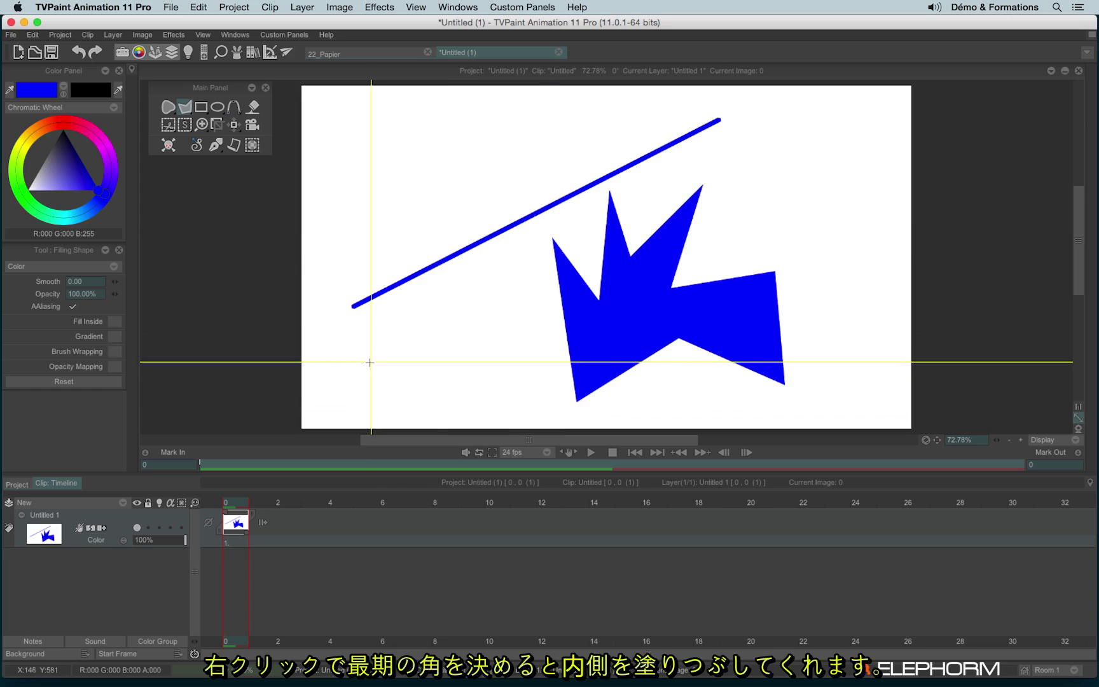
# Clear the canvas and draw a large blue rectangle outline.
pyautogui.press('BackSpace')
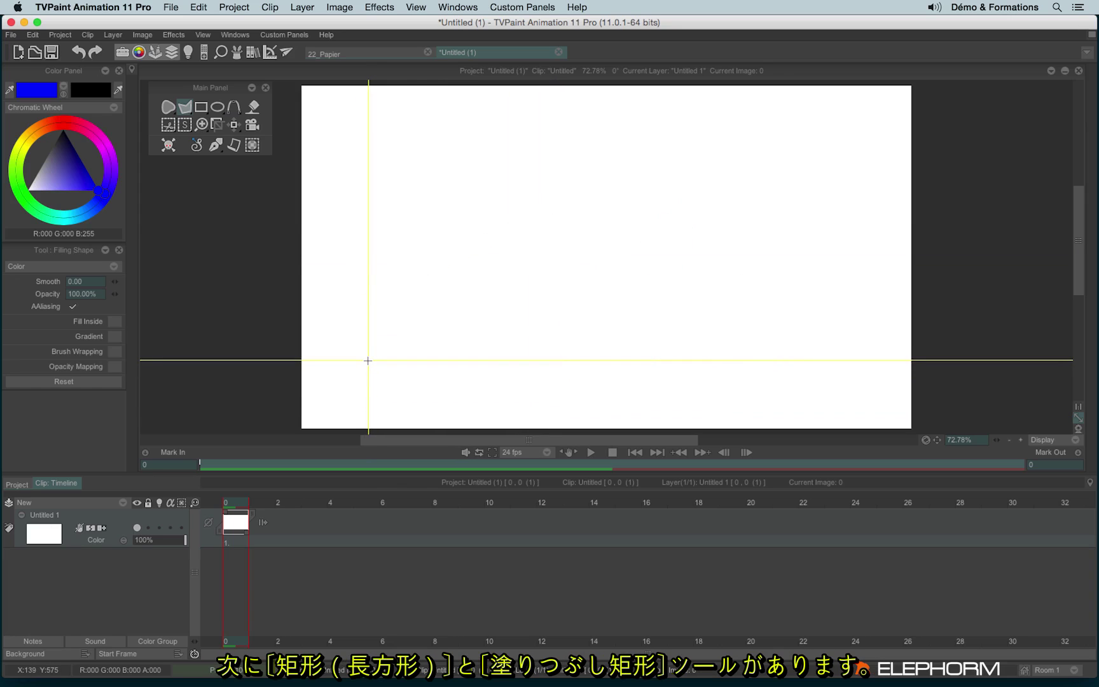
pyautogui.click(201, 107)
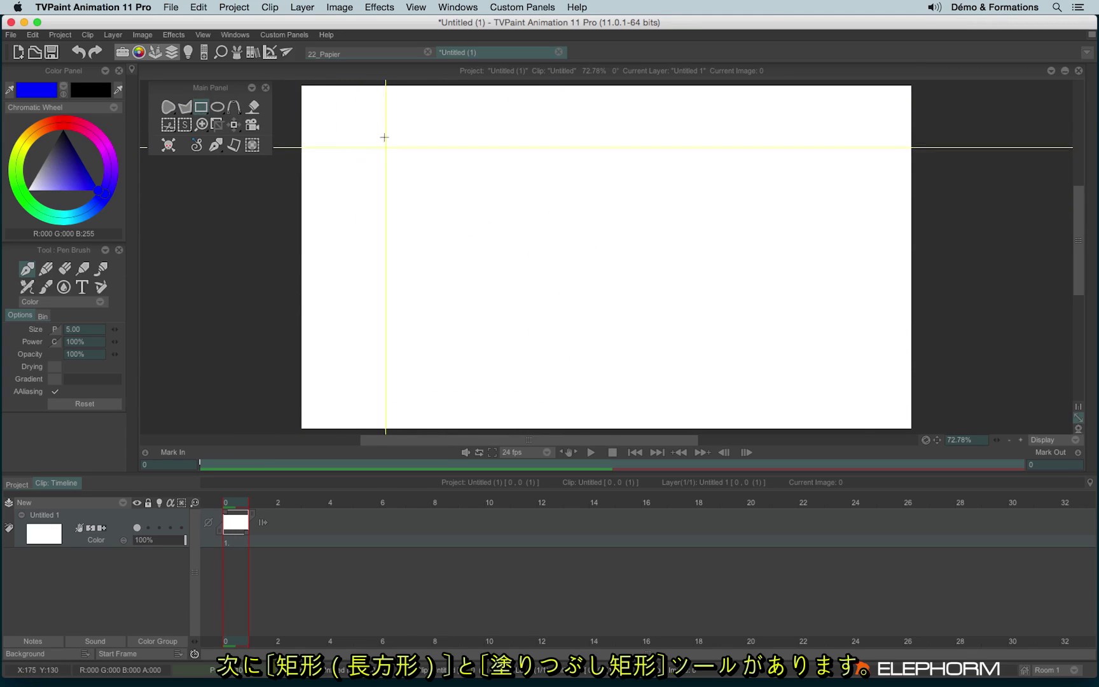
pyautogui.moveTo(378, 122); pyautogui.dragTo(759, 368)
# Draw a Filled Rectangle inside the outline, then clear the canvas.
pyautogui.rightClick(194, 108)
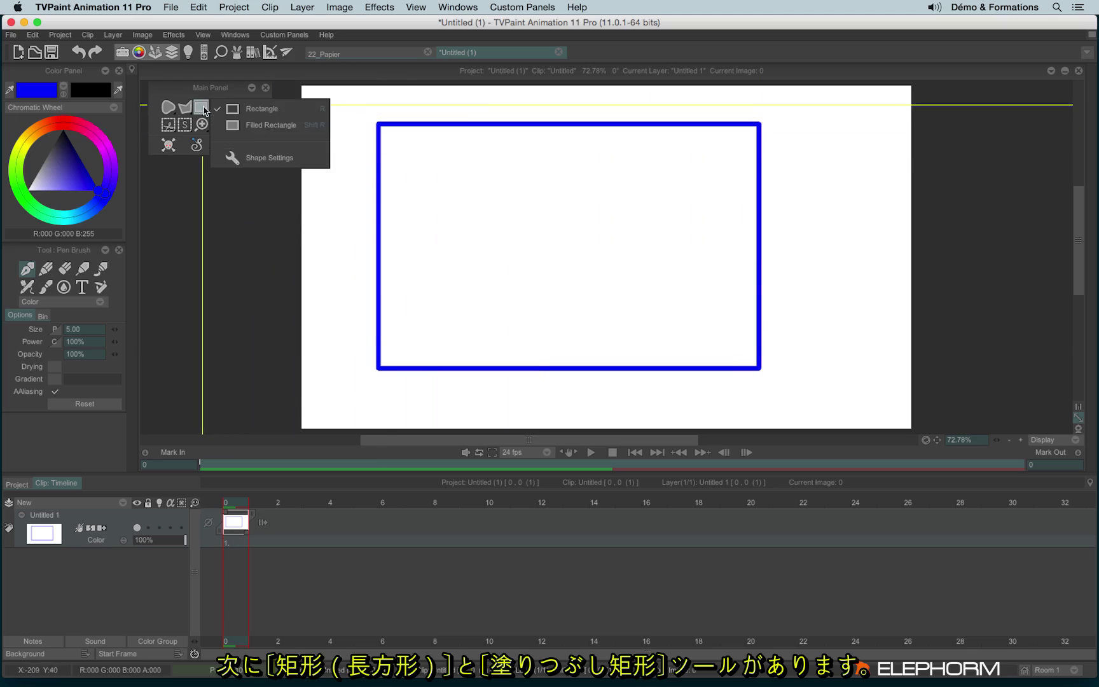
pyautogui.click(267, 125)
pyautogui.moveTo(416, 157); pyautogui.dragTo(719, 336)
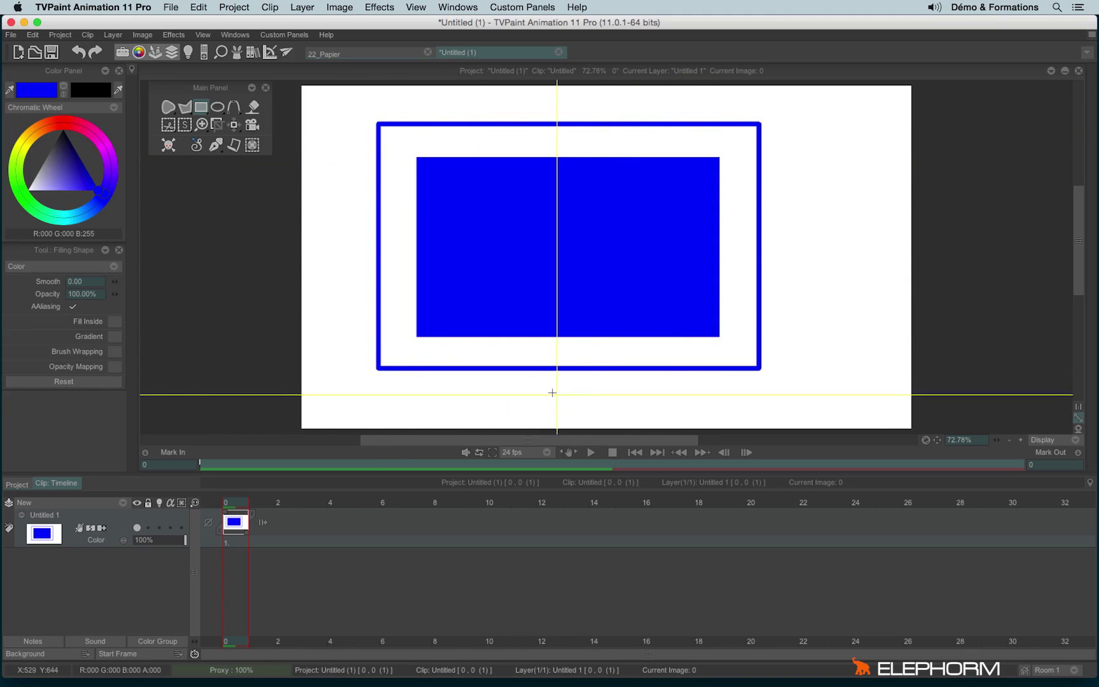
pyautogui.press('BackSpace')
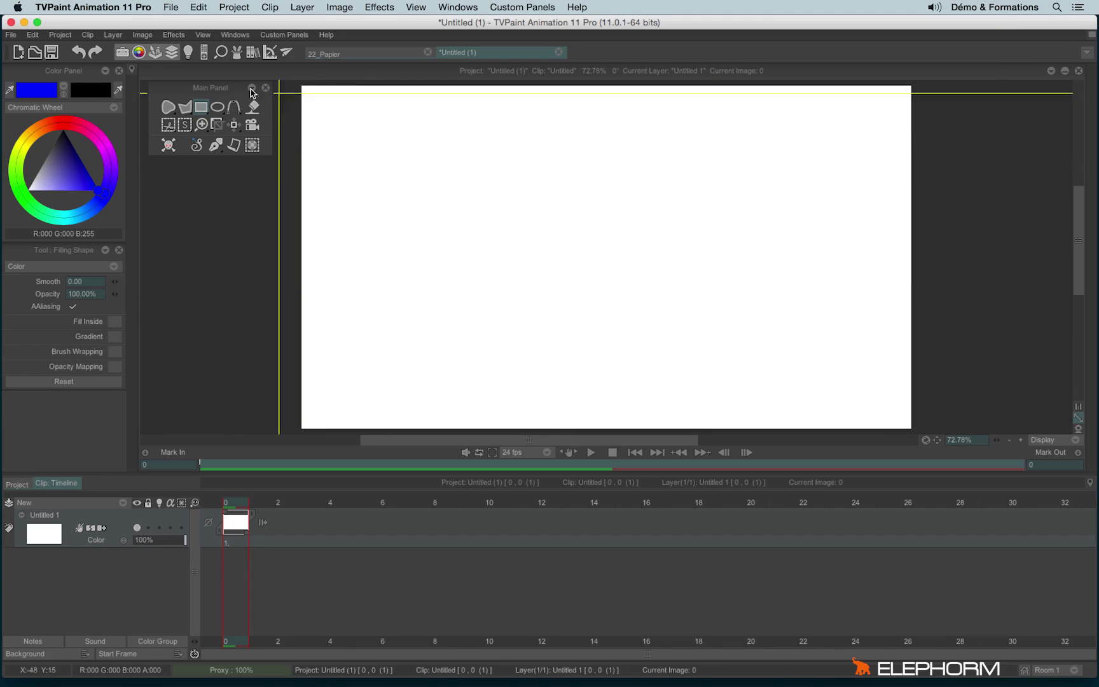
# Draw a blue ellipse outline at top left and a 2 Pts Circle outline beside it.
pyautogui.click(217, 107)
pyautogui.moveTo(346, 154)
pyautogui.mouseDown()
pyautogui.moveTo(667, 240)
pyautogui.moveTo(599, 261)
pyautogui.mouseUp()
pyautogui.click(219, 109)
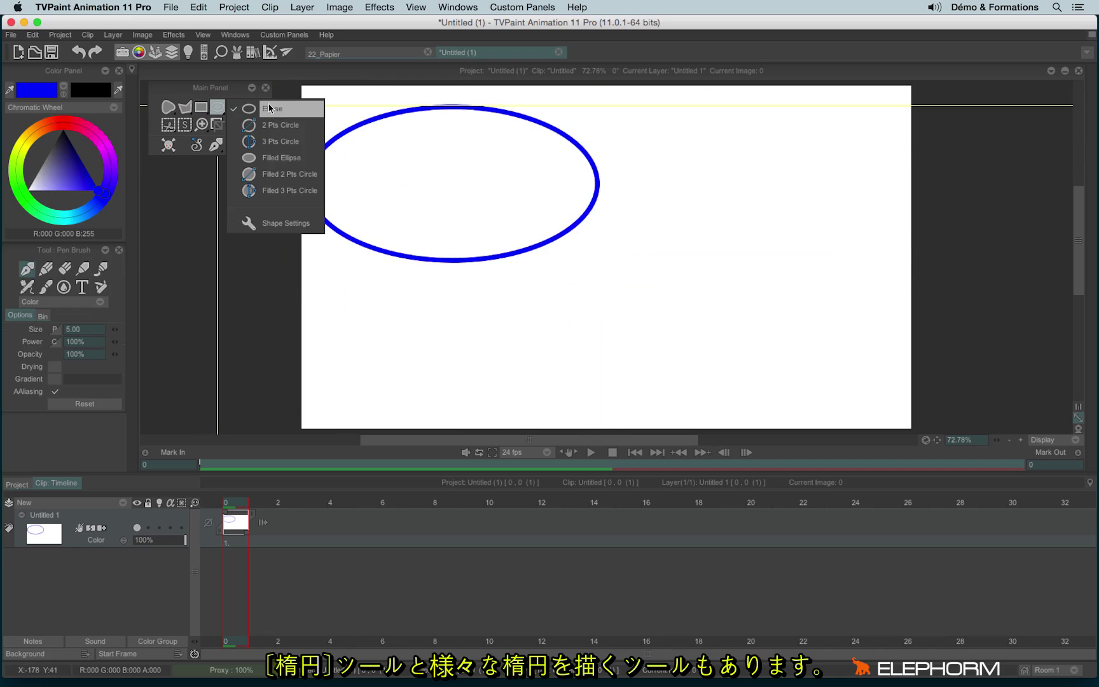
pyautogui.click(304, 133)
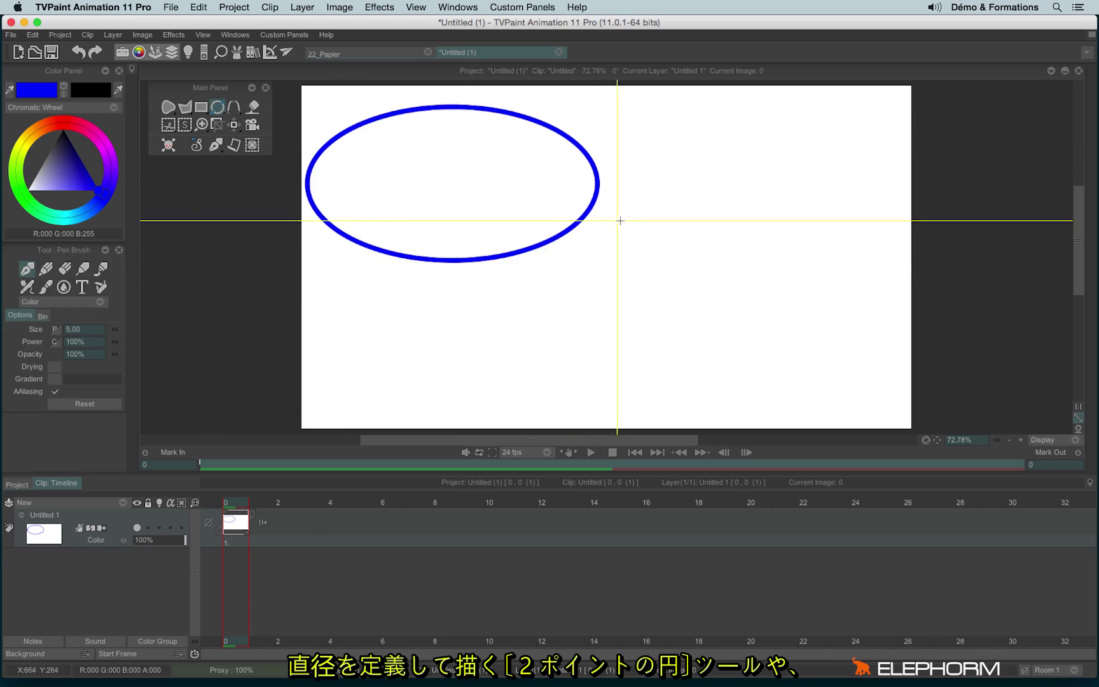
pyautogui.moveTo(639, 187); pyautogui.dragTo(796, 336)
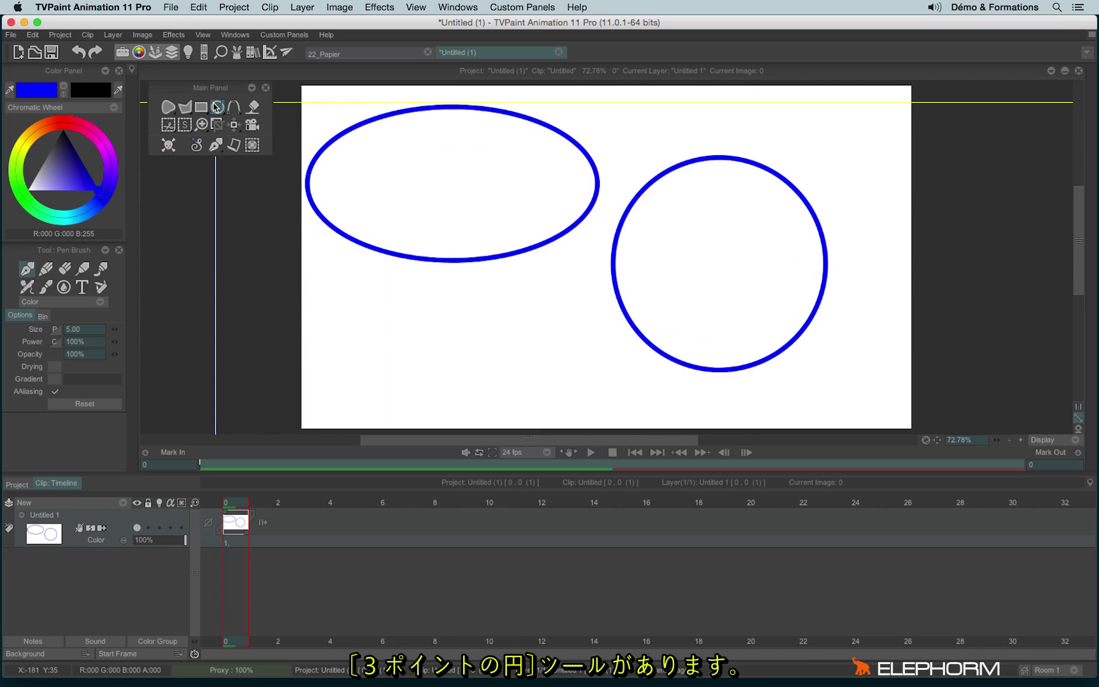
# Try a three-point circle, then clear all the circles from the canvas.
pyautogui.click(218, 107)
pyautogui.click(290, 143)
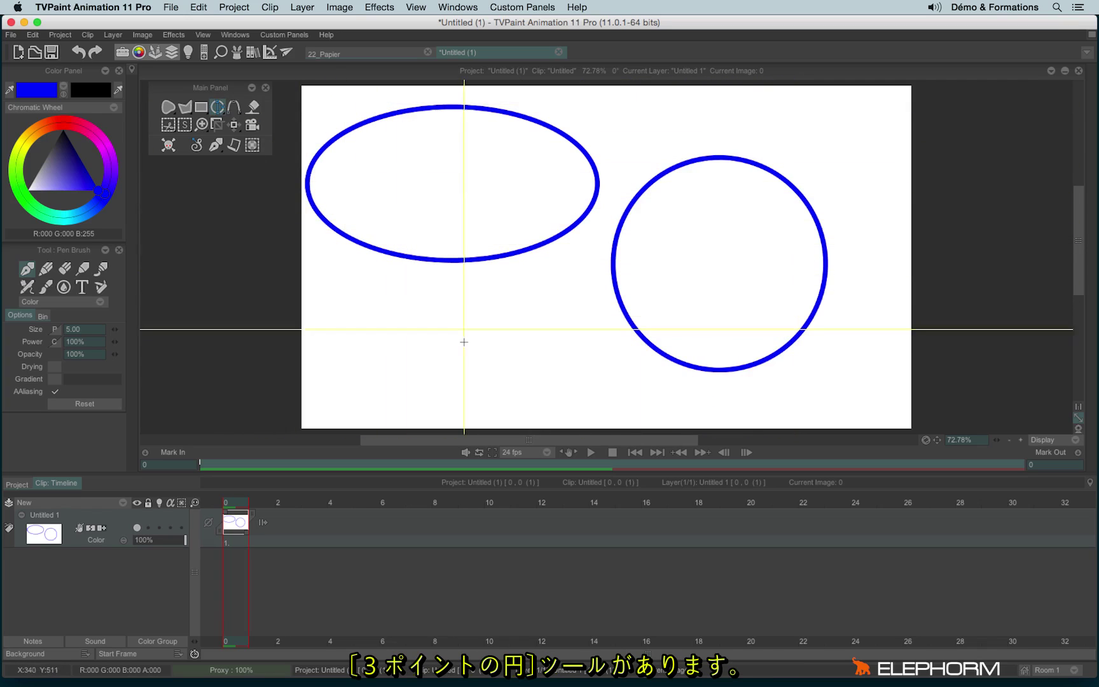
pyautogui.moveTo(438, 360); pyautogui.dragTo(400, 124)
pyautogui.press('BackSpace')
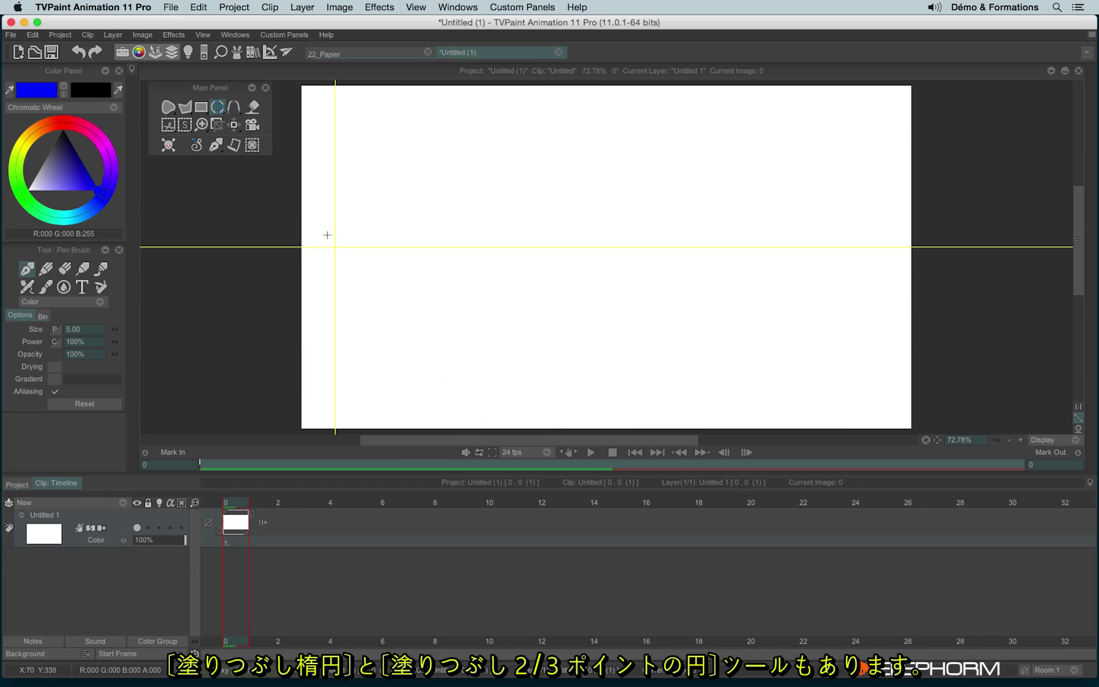
# Draw a Filled Ellipse left of centre and a Filled 2 Pts Circle to its right.
pyautogui.rightClick(216, 110)
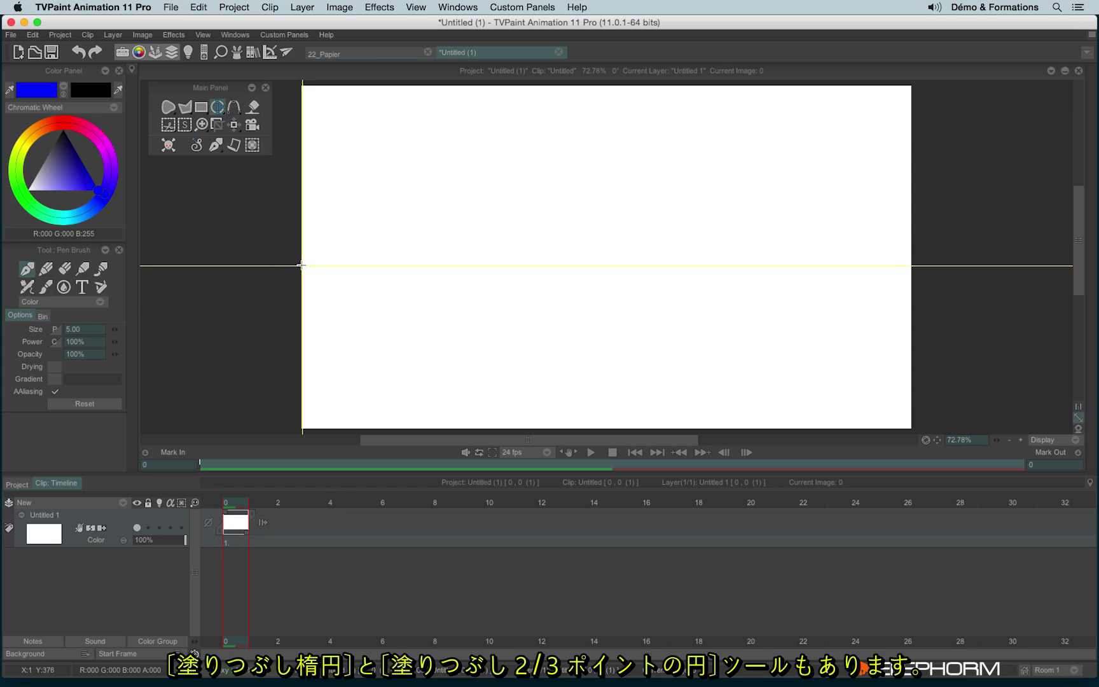
pyautogui.rightClick(216, 106)
pyautogui.click(298, 159)
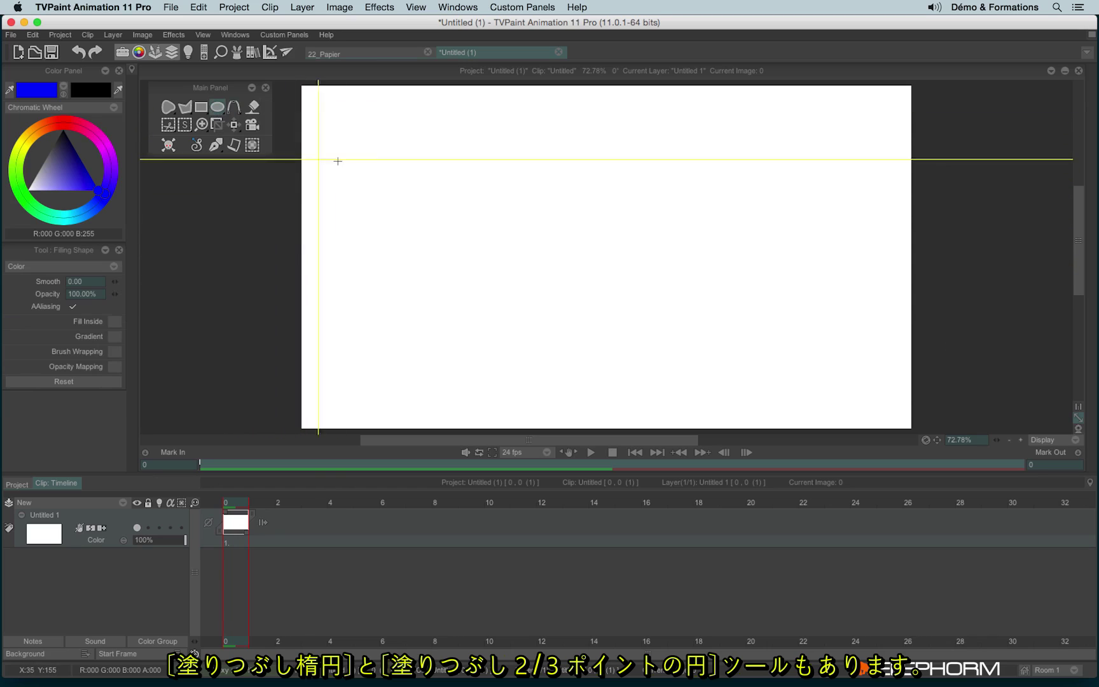
pyautogui.moveTo(510, 228); pyautogui.dragTo(592, 292)
pyautogui.rightClick(217, 106)
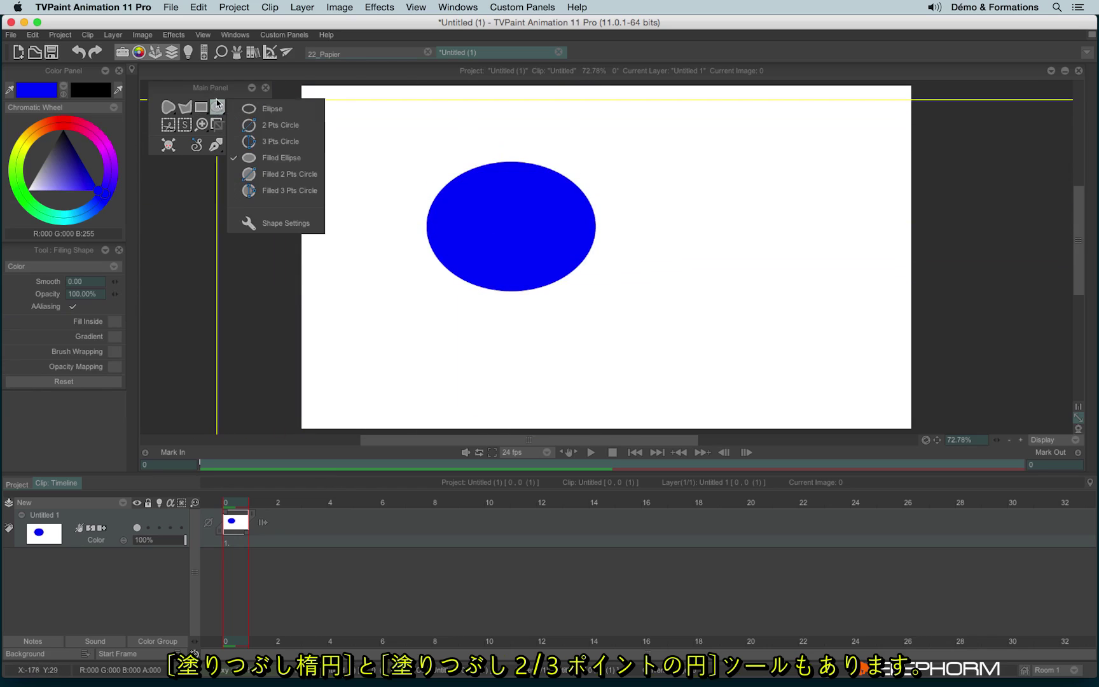
pyautogui.click(293, 172)
pyautogui.moveTo(694, 194)
pyautogui.mouseDown()
pyautogui.moveTo(768, 326)
pyautogui.moveTo(768, 363)
pyautogui.mouseUp()
# Clear the canvas, bend a 3 Pts Spline into a blue arch, then undo it.
pyautogui.press('BackSpace')
pyautogui.rightClick(235, 107)
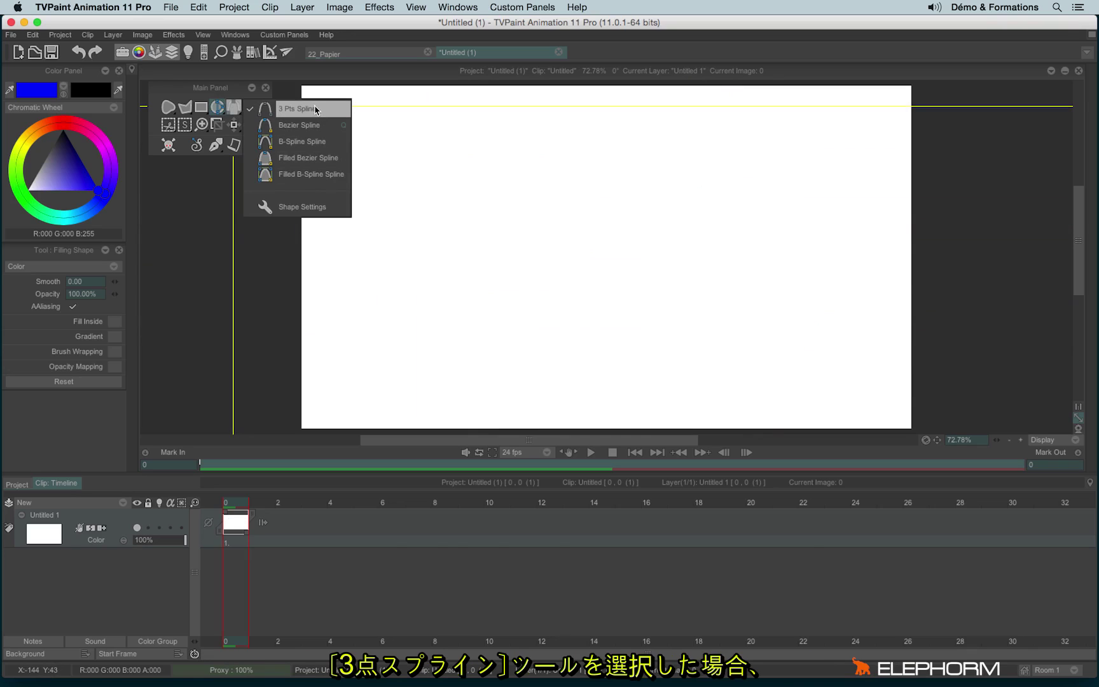
pyautogui.click(329, 115)
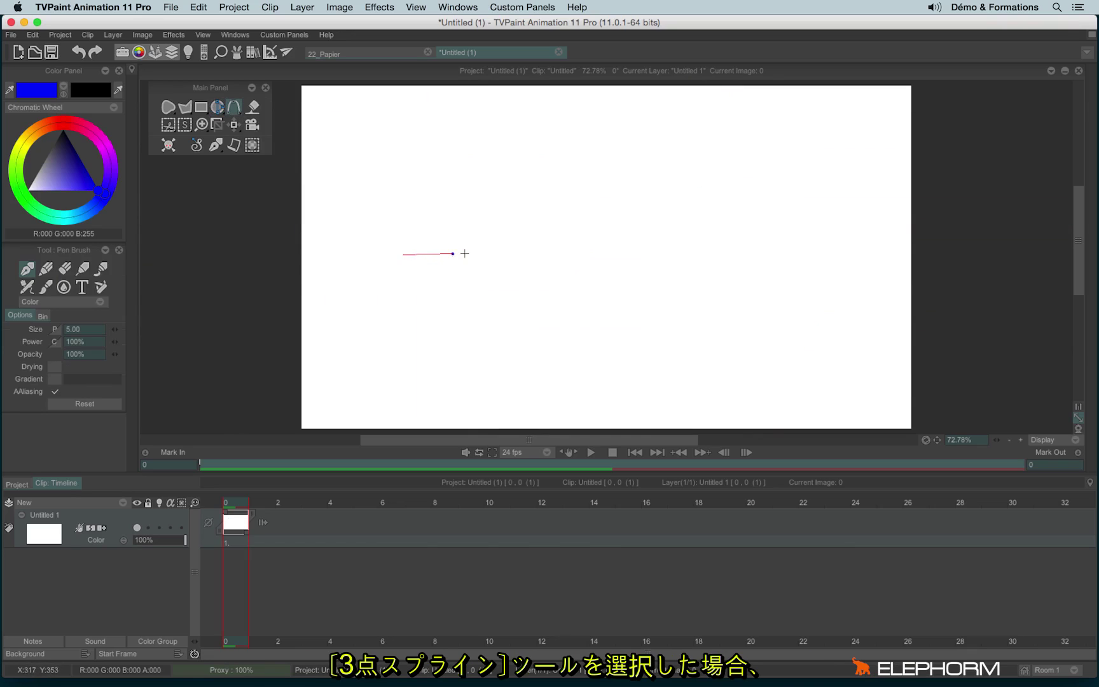
pyautogui.moveTo(465, 254); pyautogui.dragTo(835, 254)
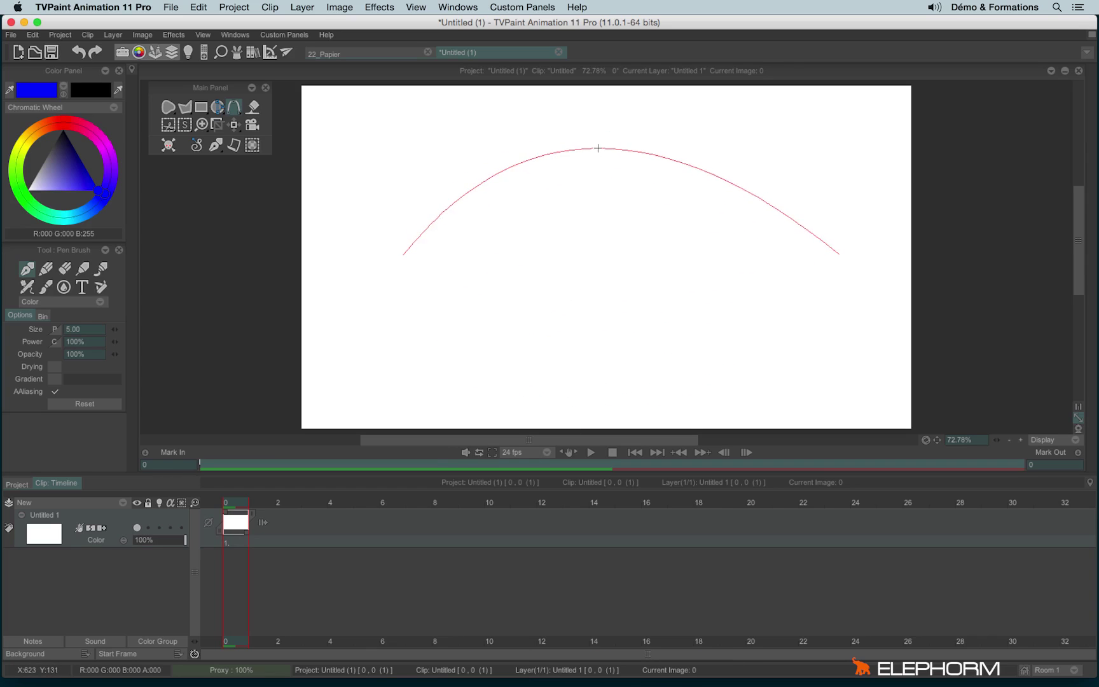
pyautogui.click(597, 151)
pyautogui.hotkey('ctrl', 'z')
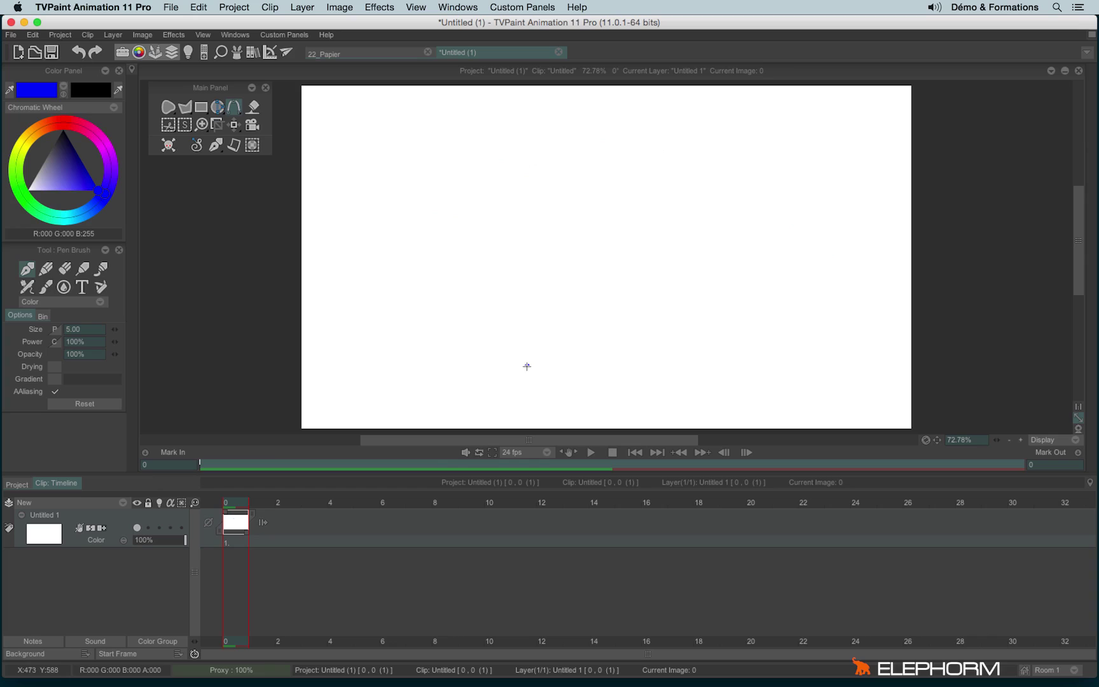
# Select Bezier Spline and place eight points forming a zigzag curve.
pyautogui.rightClick(235, 114)
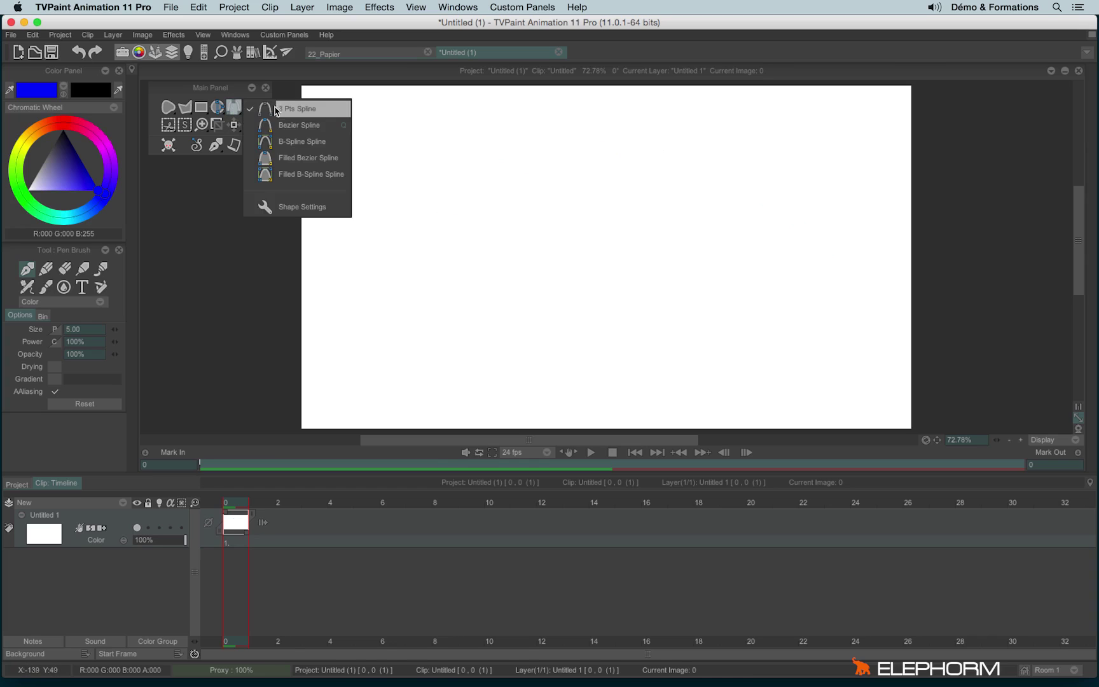
pyautogui.click(335, 133)
pyautogui.click(430, 296)
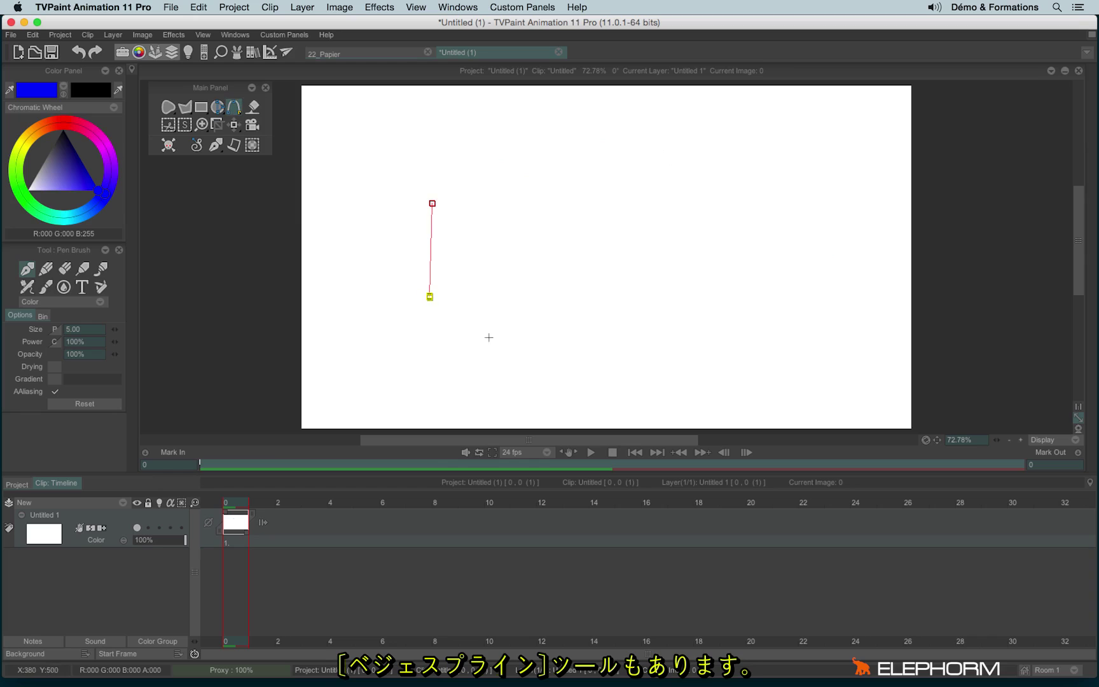
pyautogui.click(509, 331)
pyautogui.click(529, 248)
pyautogui.click(619, 243)
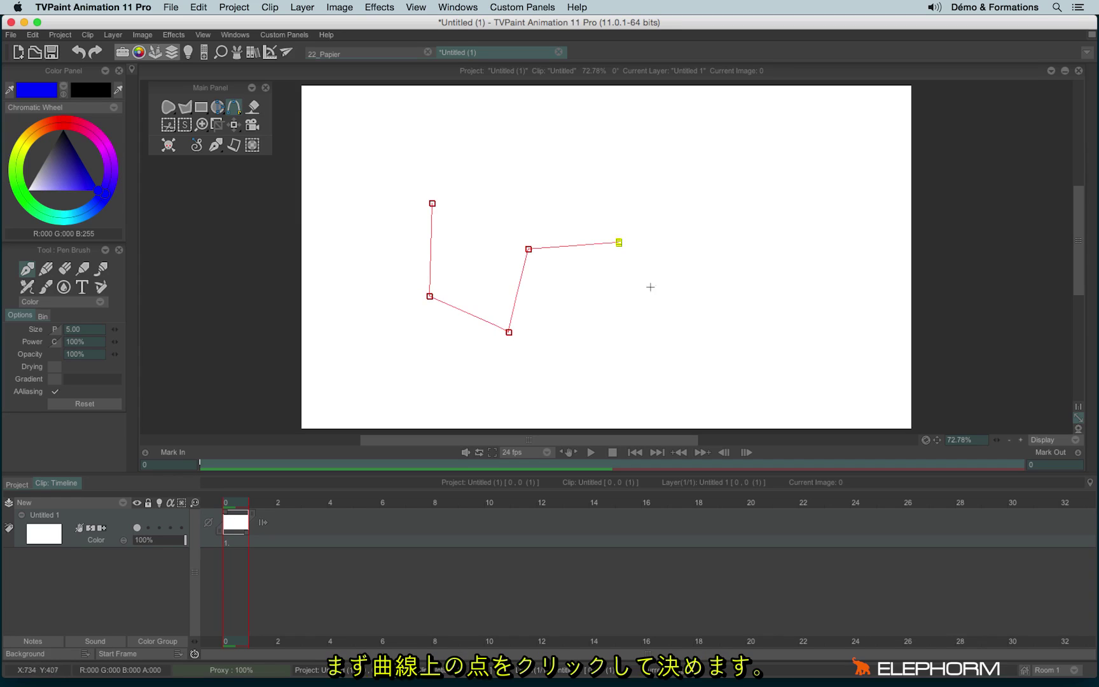
pyautogui.click(649, 324)
pyautogui.click(727, 267)
pyautogui.click(717, 182)
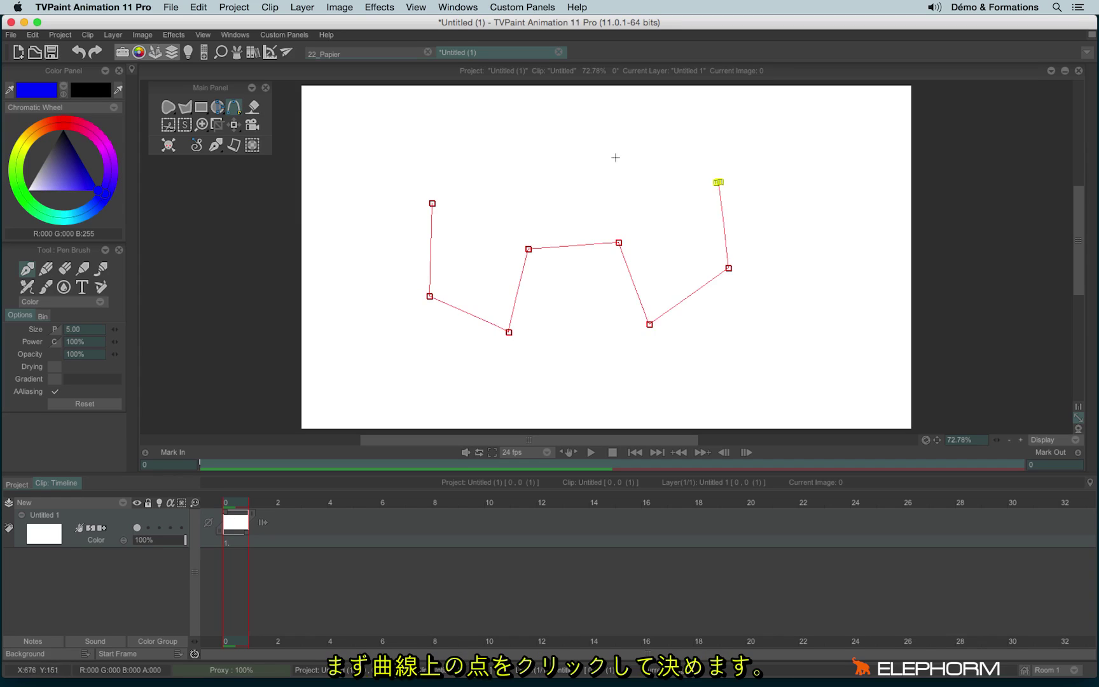
pyautogui.click(611, 156)
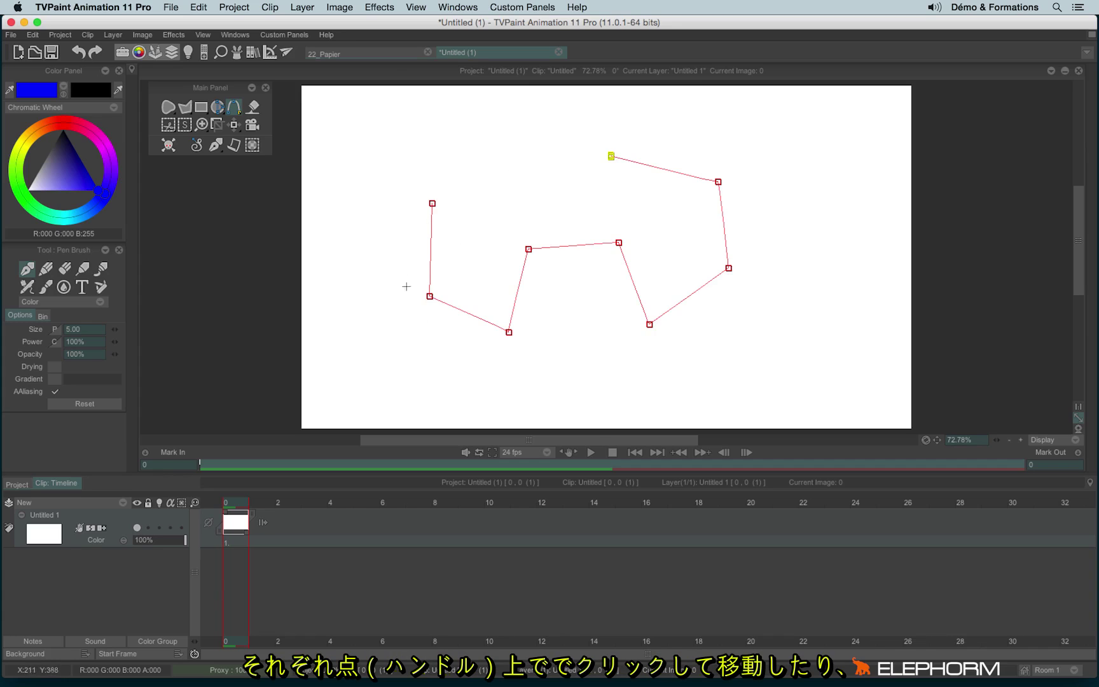
# Round the curve by dragging tangent handles and a point, apply it as a stroke, then undo.
pyautogui.moveTo(429, 296); pyautogui.dragTo(474, 375)
pyautogui.moveTo(617, 243); pyautogui.dragTo(721, 258)
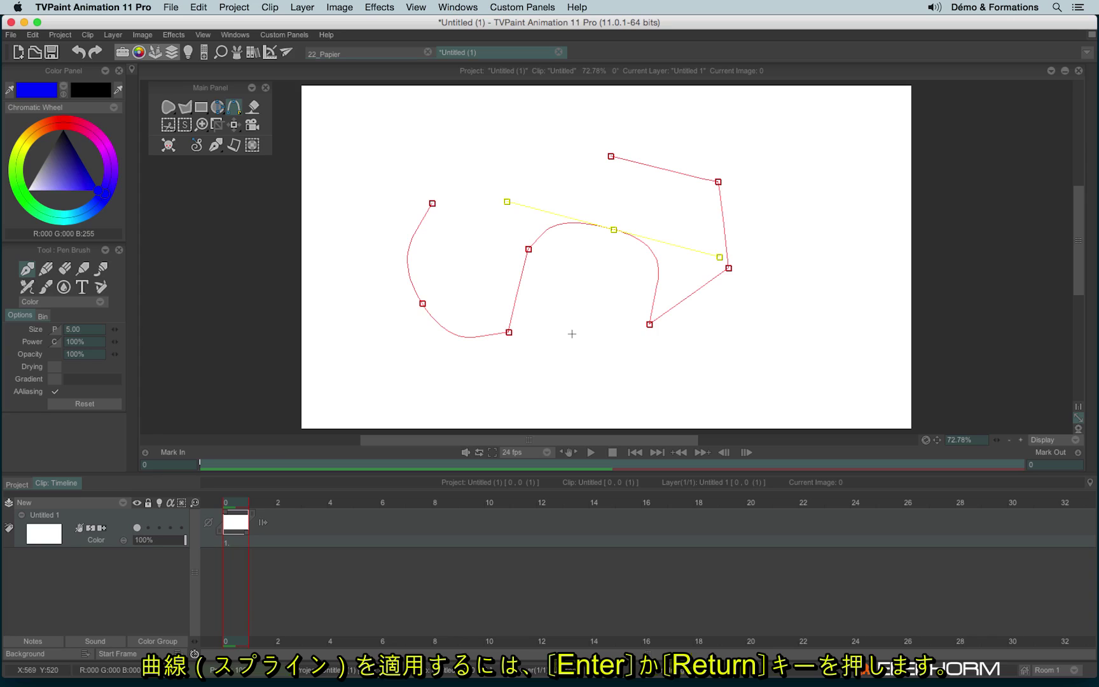
pyautogui.press('Return')
pyautogui.hotkey('ctrl', 'z')
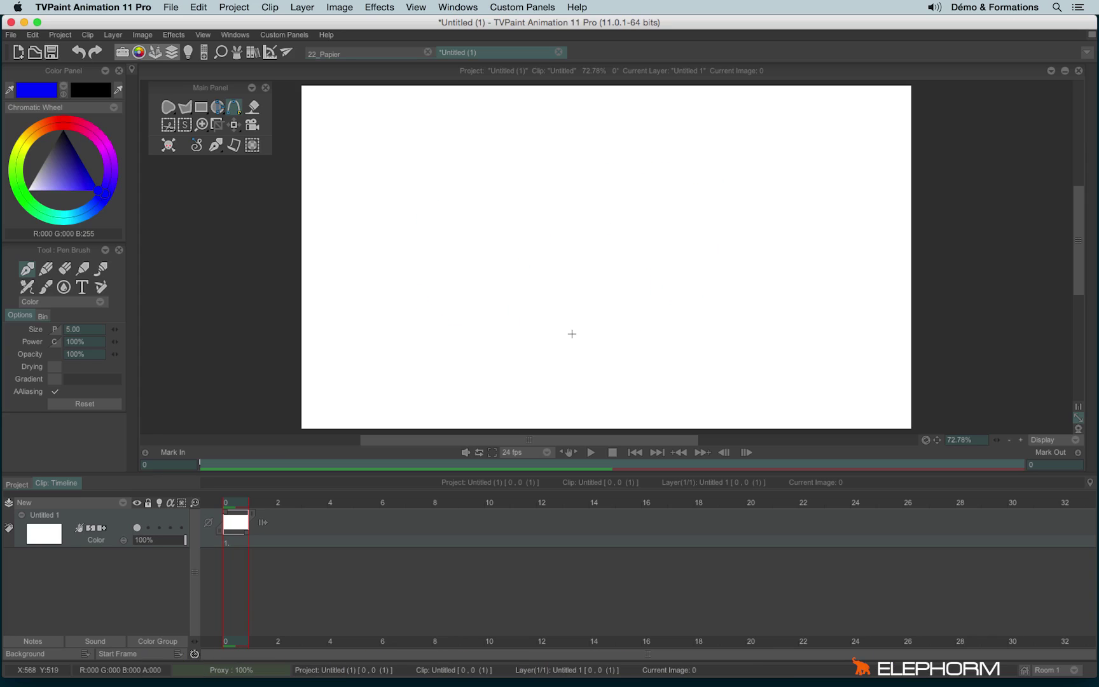
# Select B-Spline Spline and place nine control points in a wavy line across the canvas.
pyautogui.moveTo(234, 115); pyautogui.dragTo(311, 141)
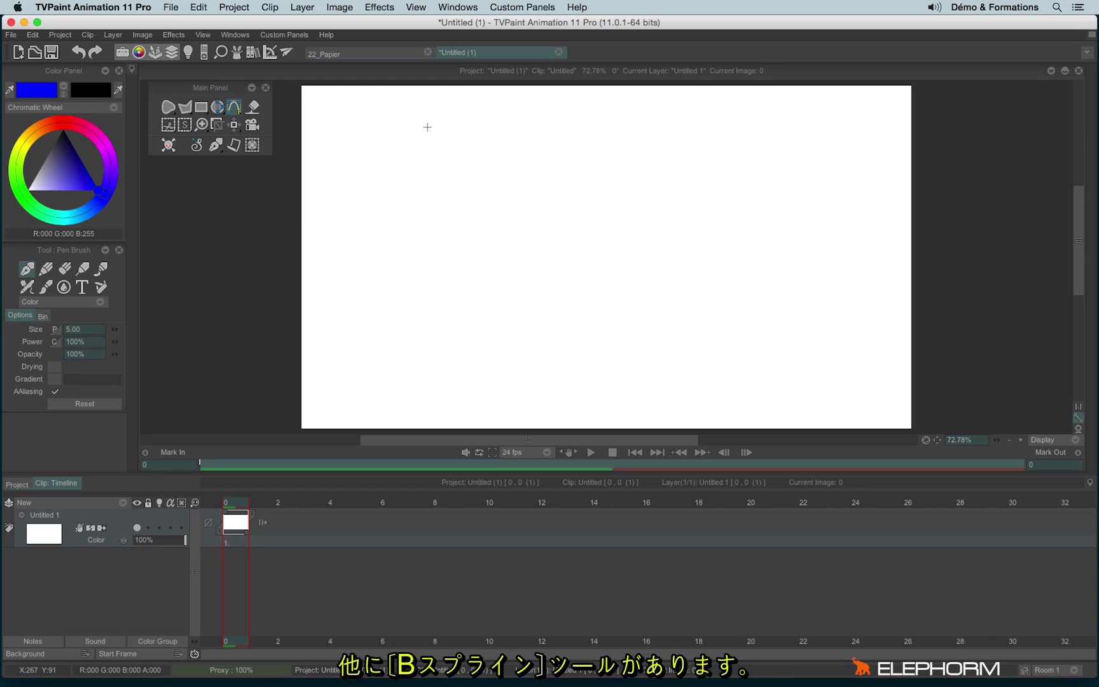
pyautogui.click(377, 269)
pyautogui.click(458, 317)
pyautogui.click(486, 225)
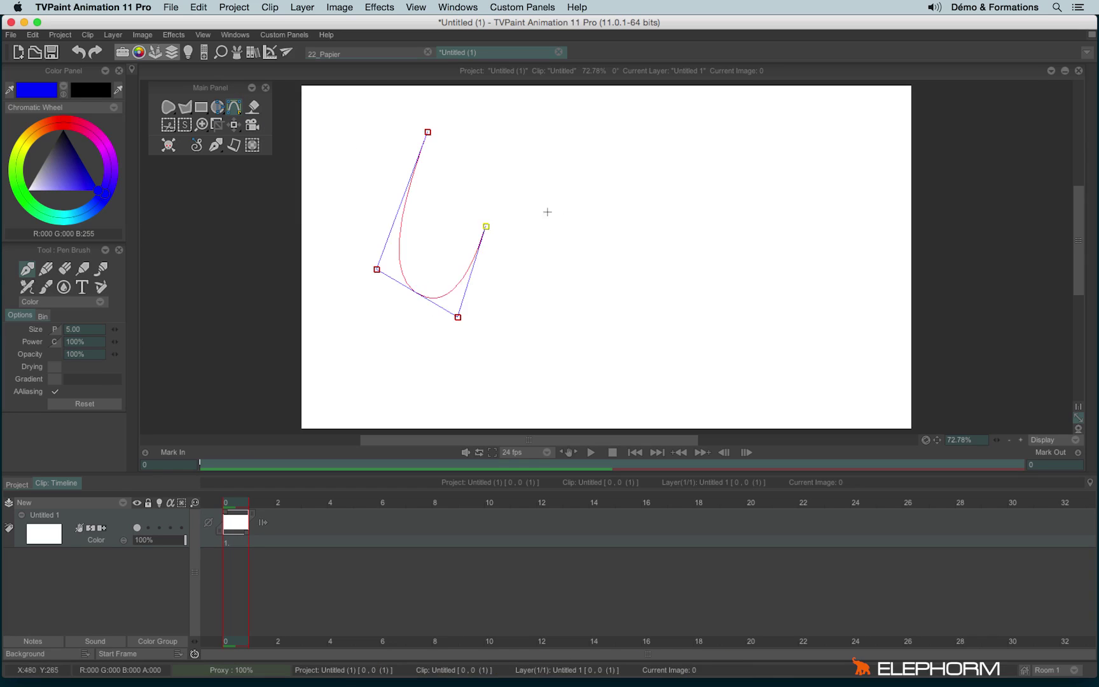
pyautogui.click(573, 216)
pyautogui.click(602, 318)
pyautogui.click(668, 369)
pyautogui.click(697, 259)
pyautogui.click(725, 180)
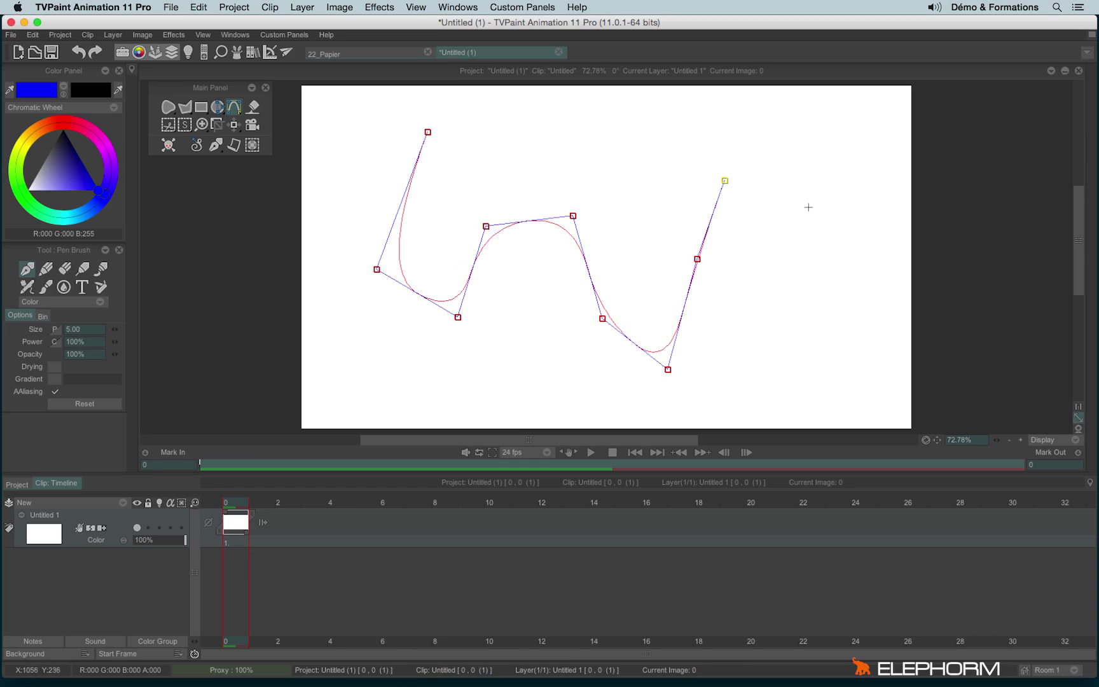
pyautogui.click(816, 222)
# Drag three control points to reshape the curve and apply it as a thick blue stroke.
pyautogui.moveTo(566, 215); pyautogui.dragTo(618, 188)
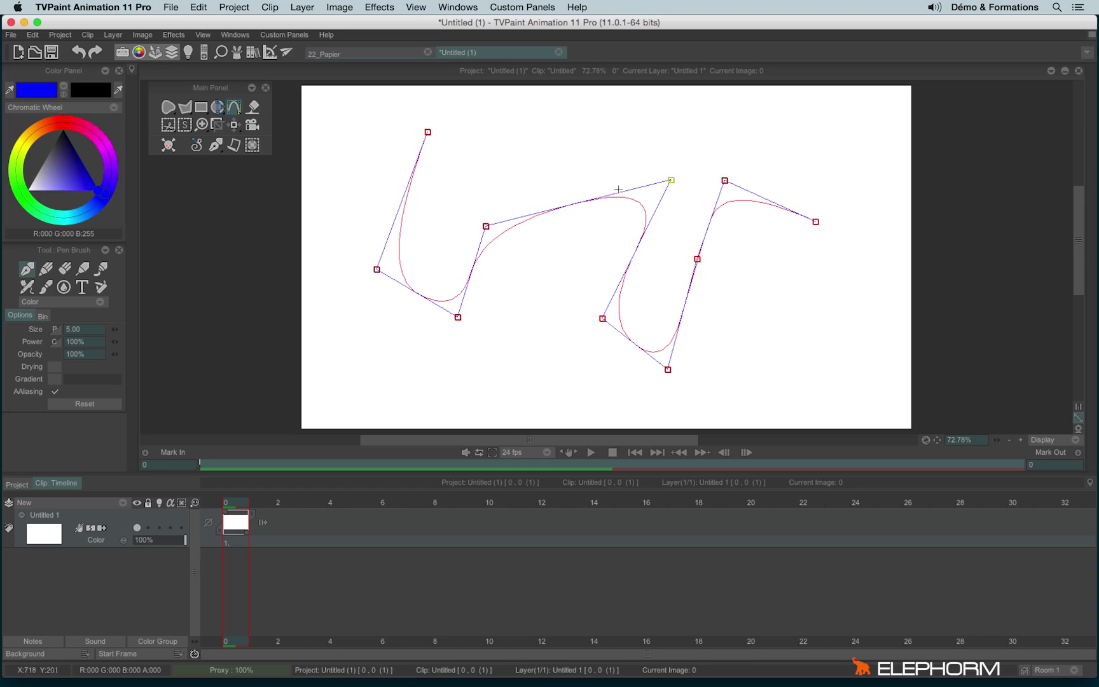
pyautogui.moveTo(488, 224); pyautogui.dragTo(470, 165)
pyautogui.moveTo(458, 316); pyautogui.dragTo(517, 291)
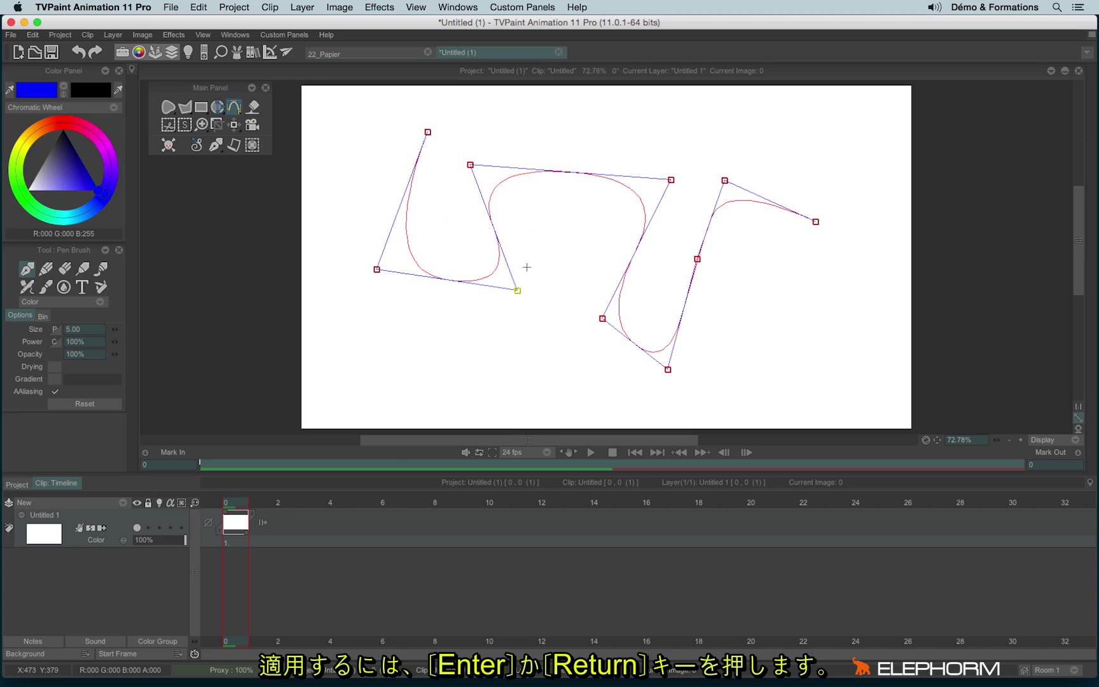
pyautogui.press('Return')
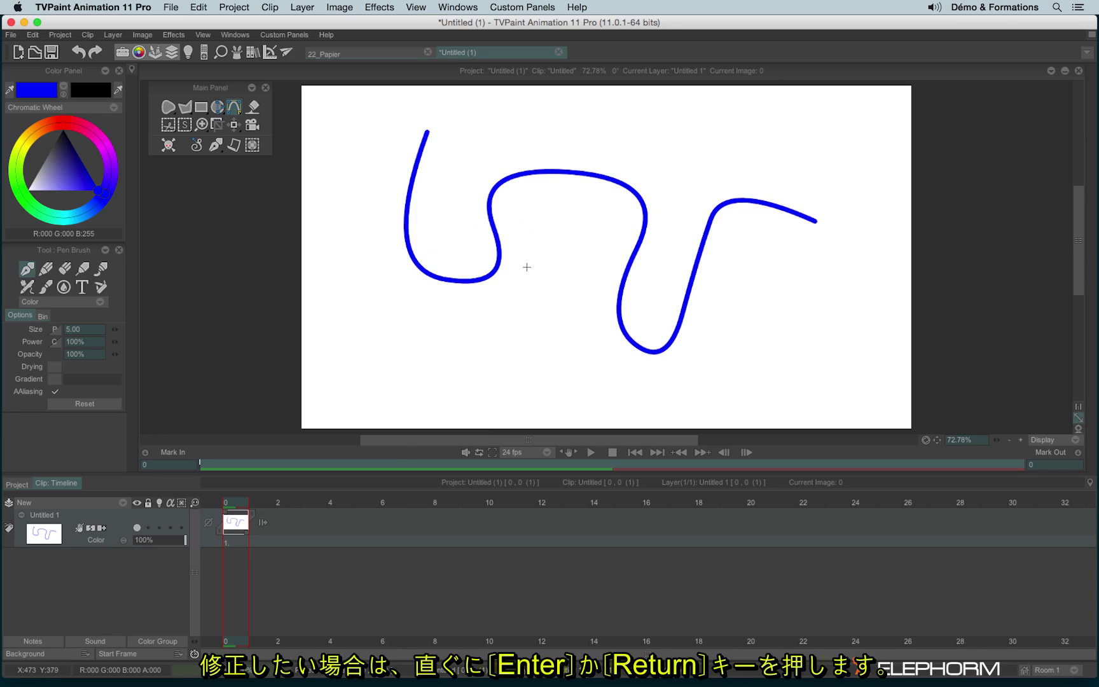
# Undo the stroke, restore the editable curve, shift it right and apply it again.
pyautogui.press('Return')
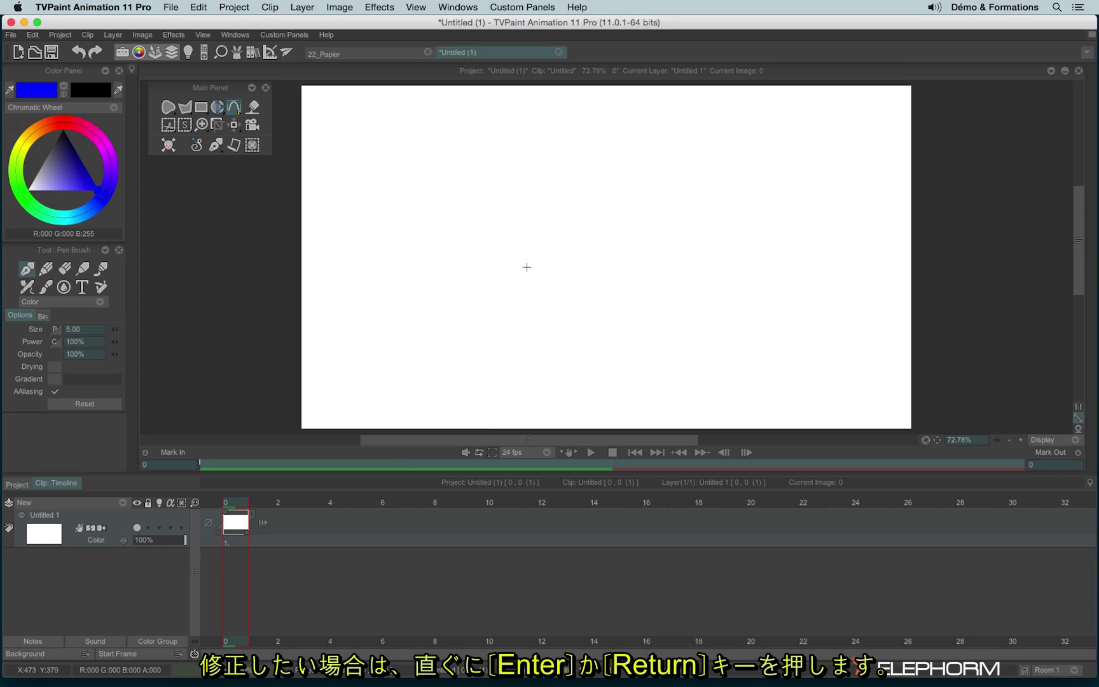
pyautogui.press('Return')
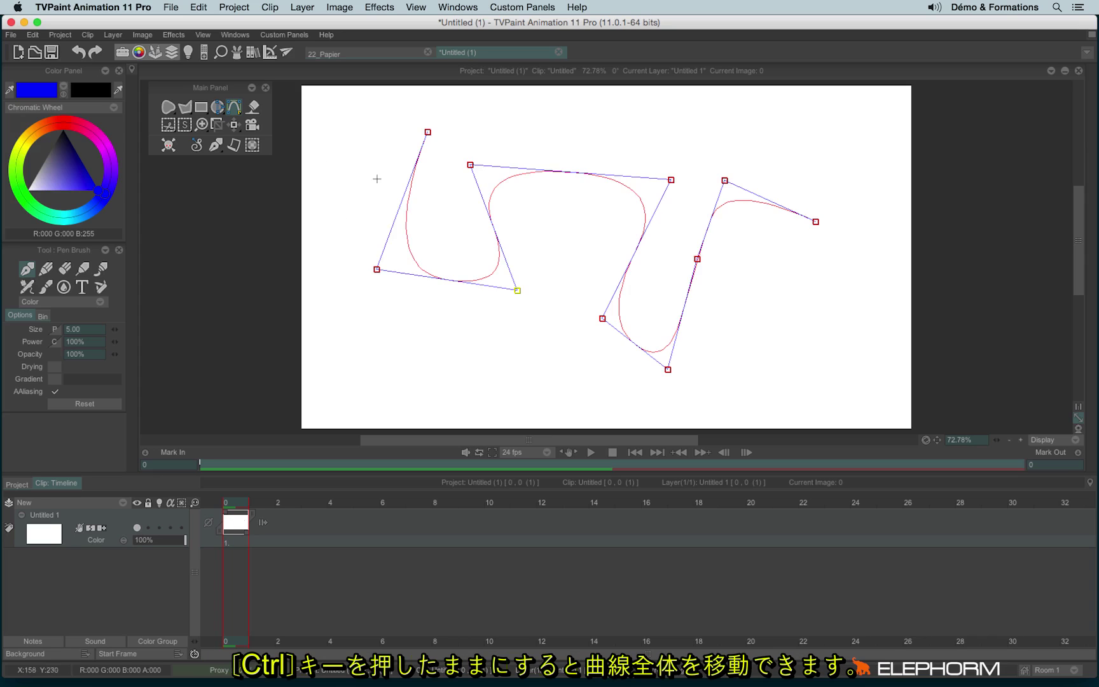
pyautogui.moveTo(349, 150); pyautogui.dragTo(545, 214)
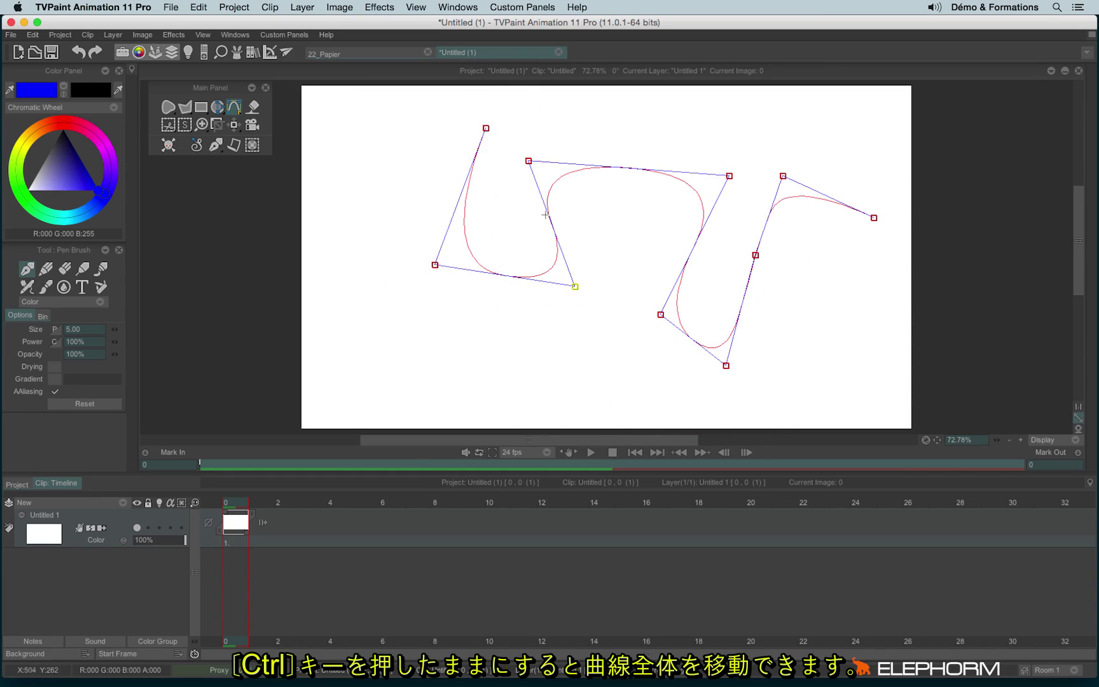
pyautogui.press('Return')
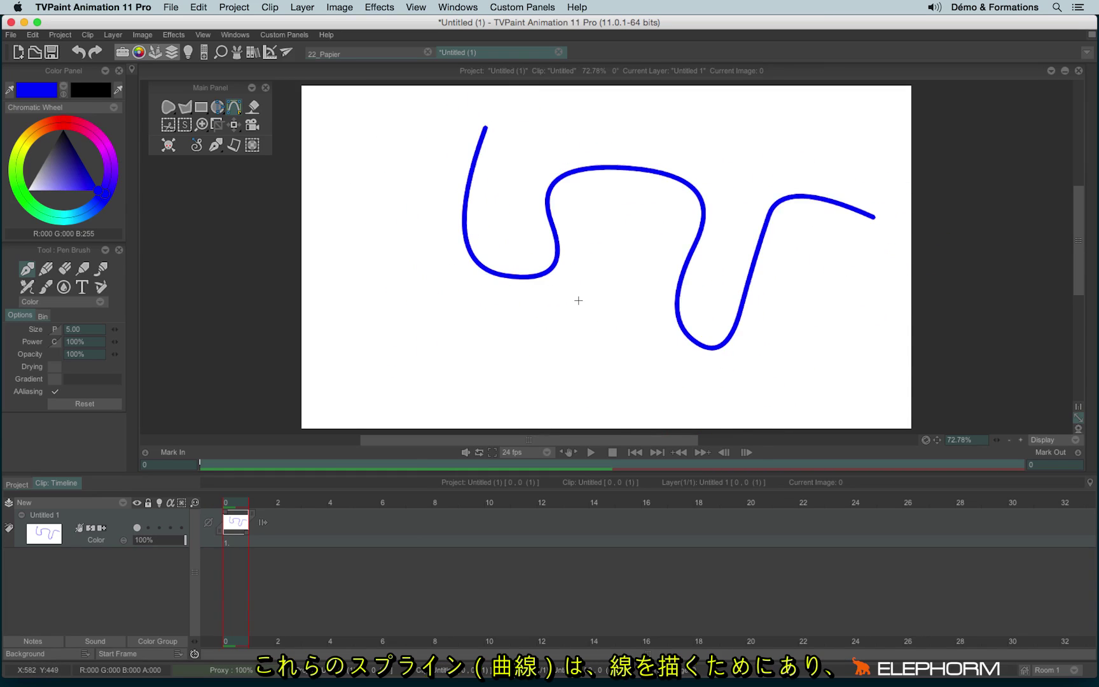
pyautogui.press('BackSpace')
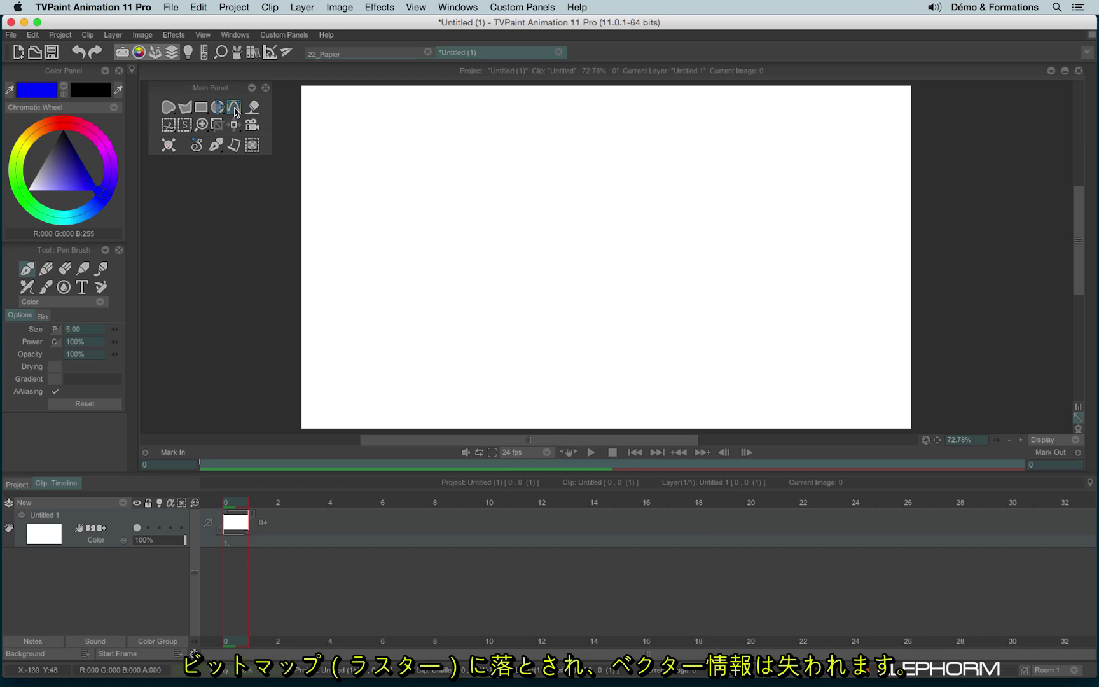
# Select Filled Bezier Spline and place eleven points outlining a shape back toward the start.
pyautogui.rightClick(234, 114)
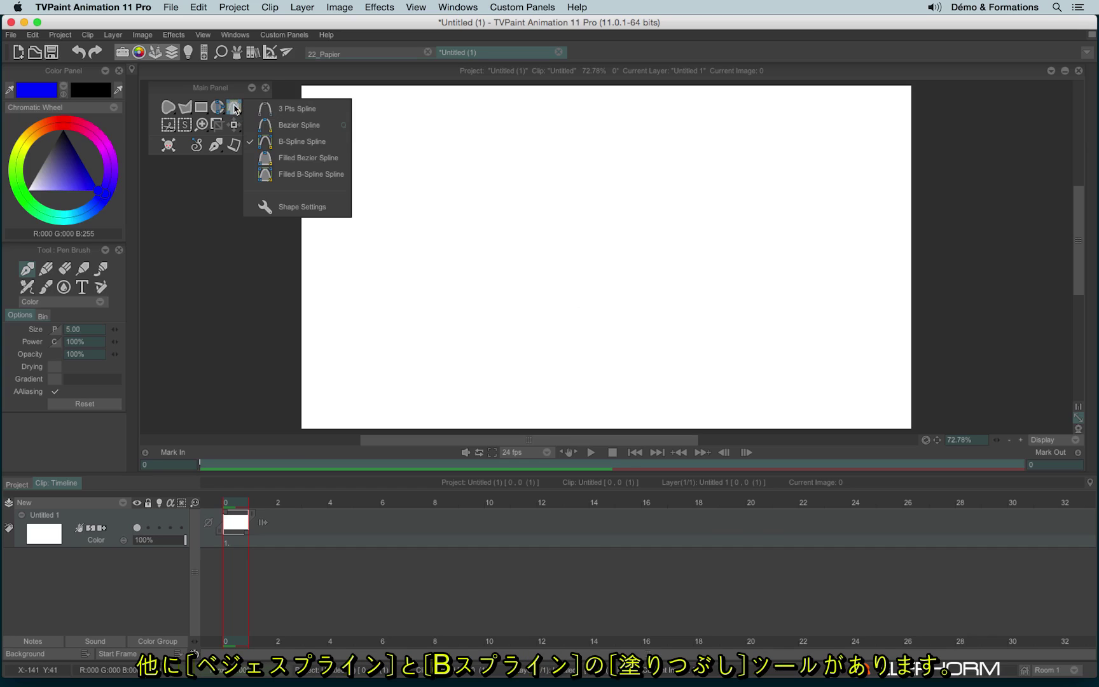
pyautogui.click(339, 162)
pyautogui.click(439, 201)
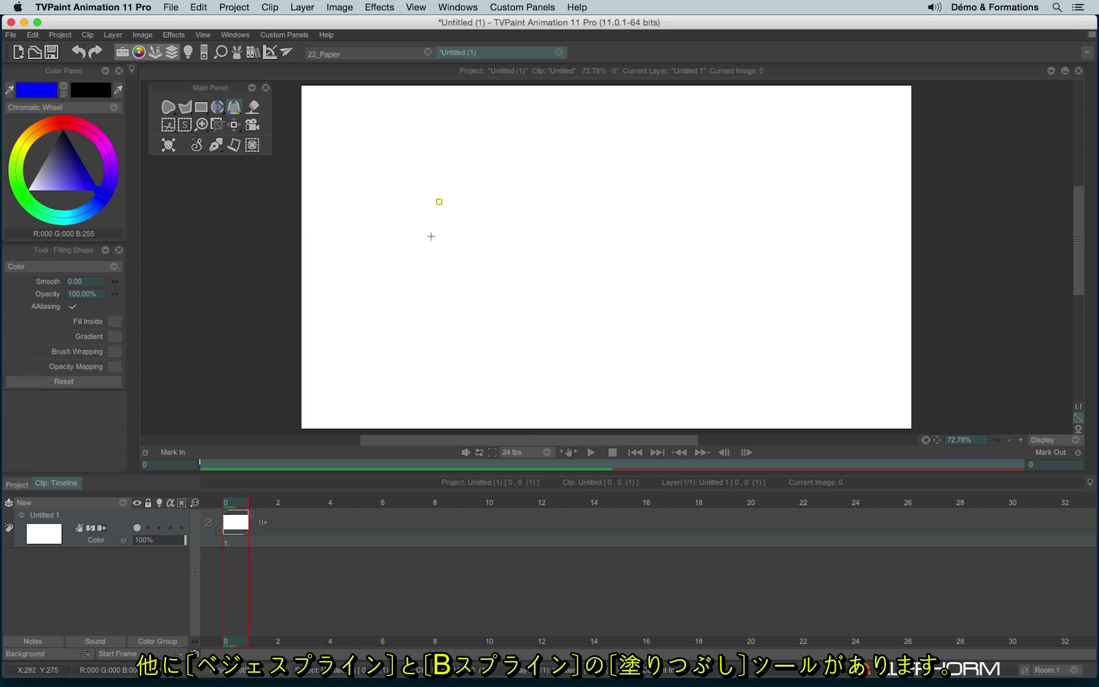
pyautogui.click(423, 319)
pyautogui.click(518, 309)
pyautogui.click(524, 244)
pyautogui.click(587, 257)
pyautogui.click(640, 307)
pyautogui.click(660, 217)
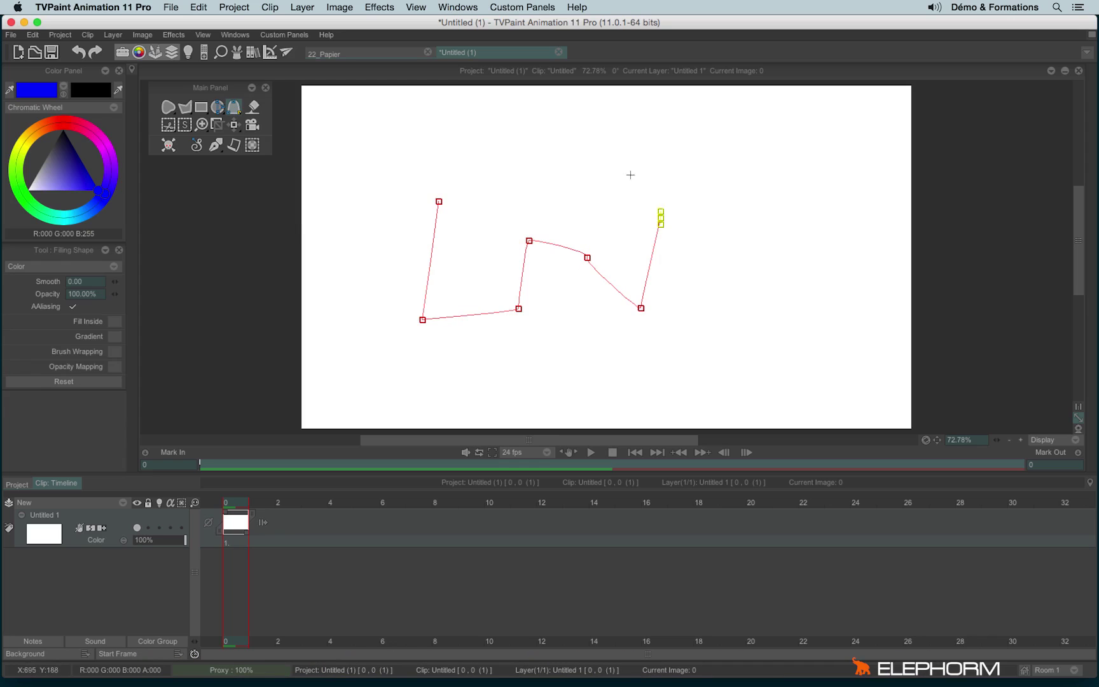
pyautogui.click(631, 175)
pyautogui.click(538, 180)
pyautogui.click(475, 211)
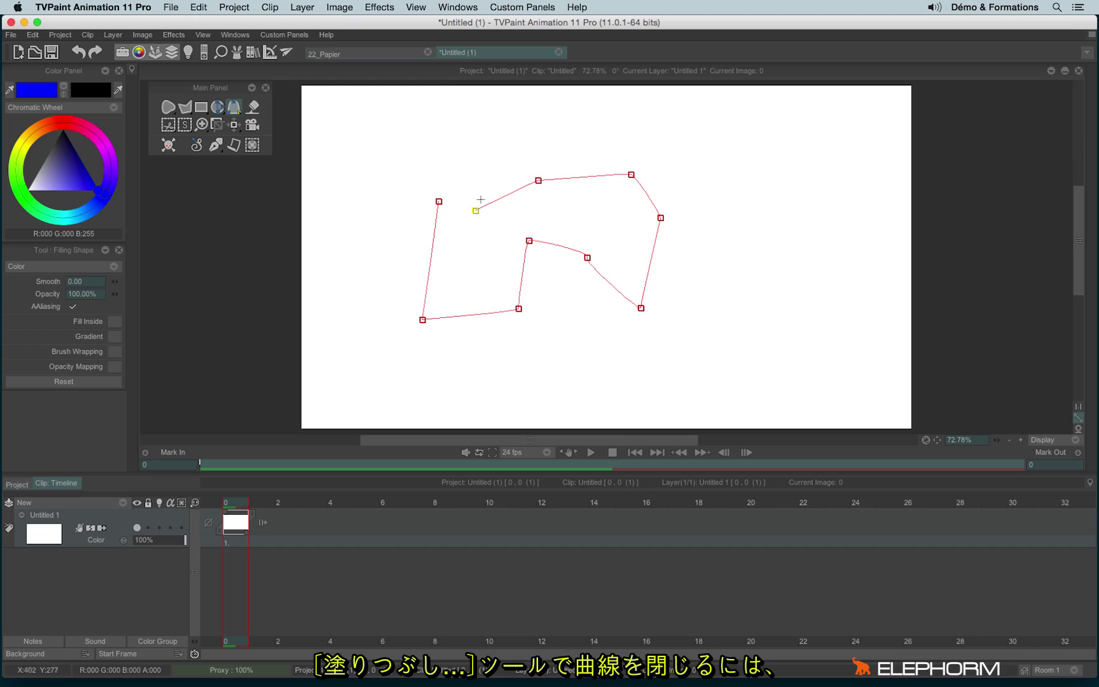
# Close the spline, fill it solid blue, then undo the filled shape.
pyautogui.rightClick(475, 249)
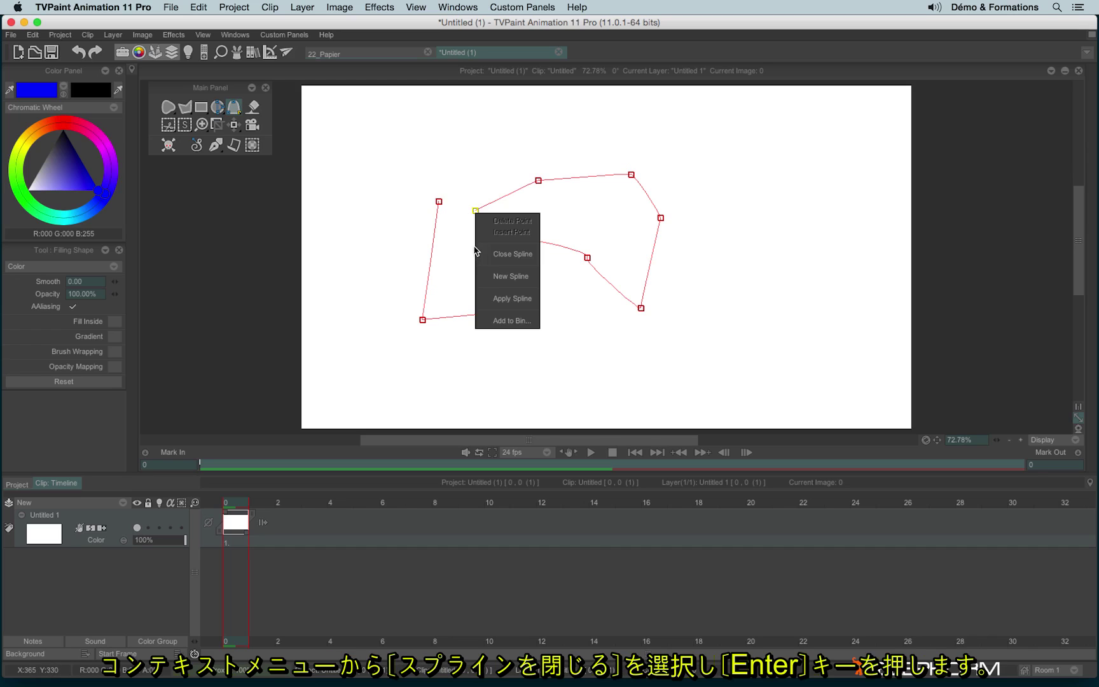
pyautogui.click(522, 254)
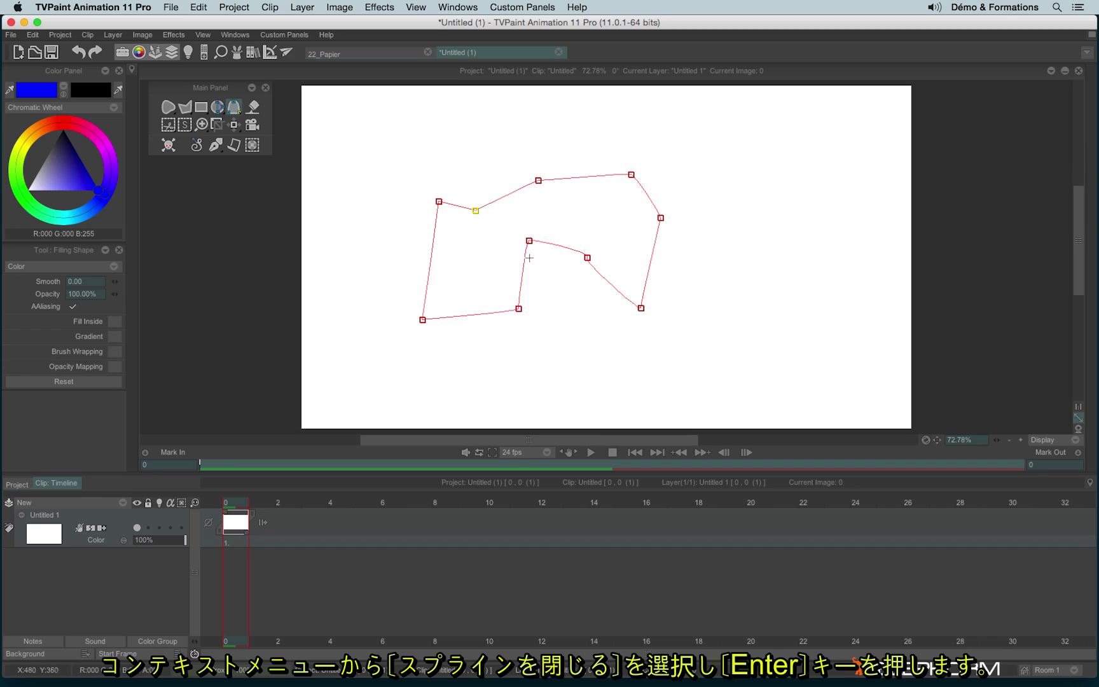
pyautogui.press('Return')
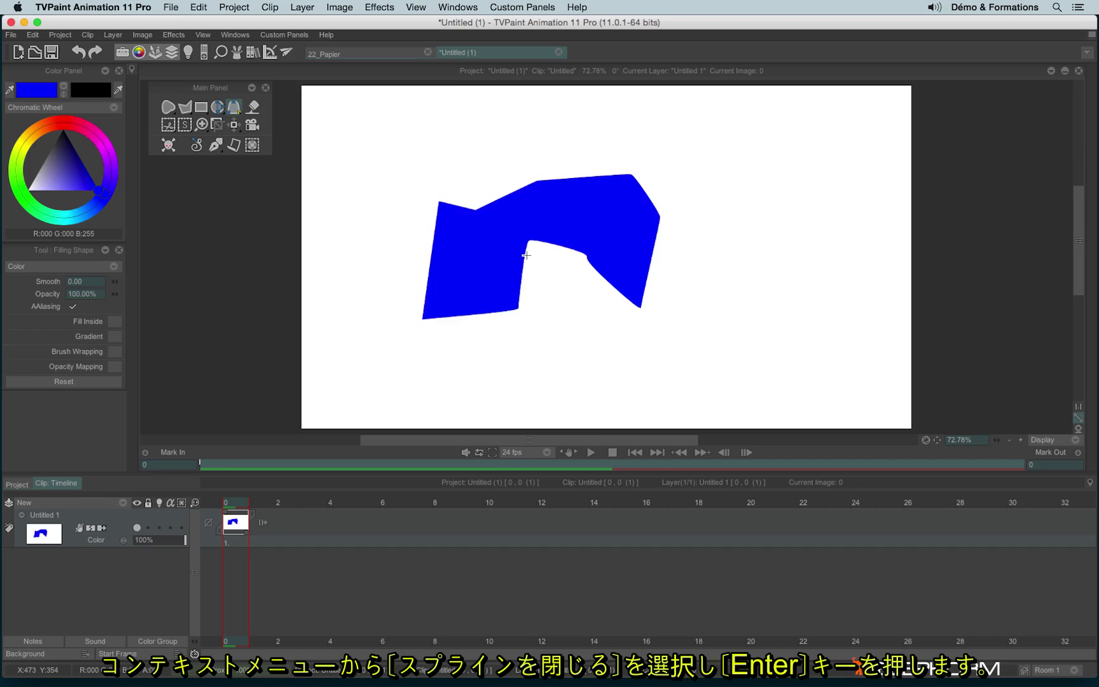
pyautogui.press('BackSpace')
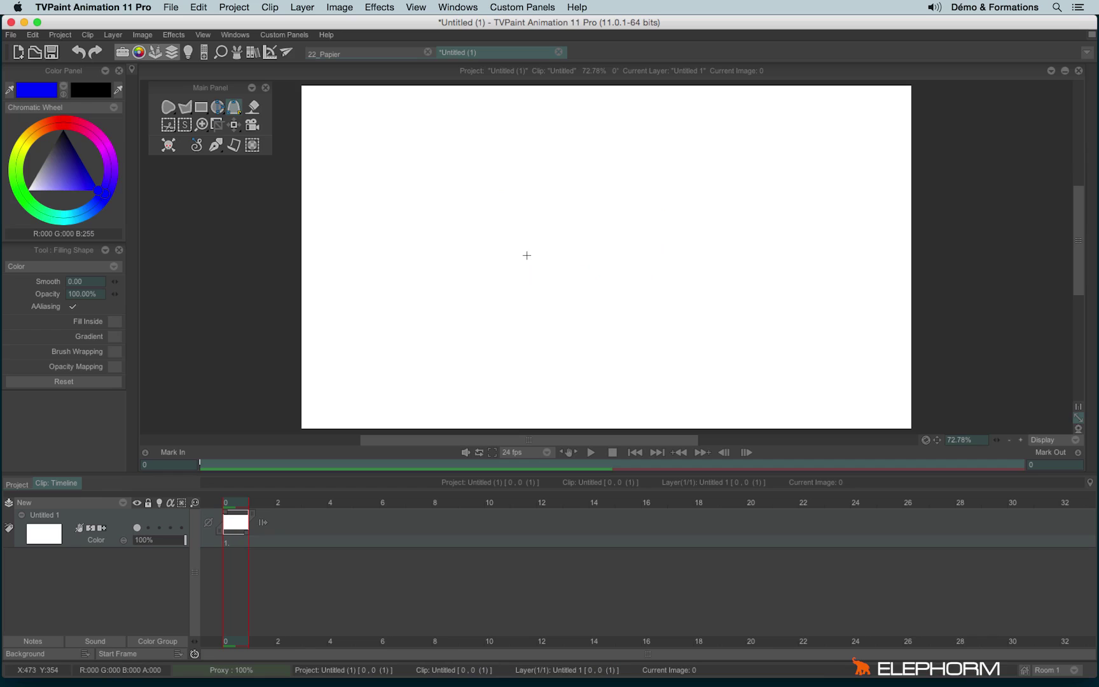
# Fill the whole canvas blue with the paint bucket, then undo the fill.
pyautogui.click(255, 107)
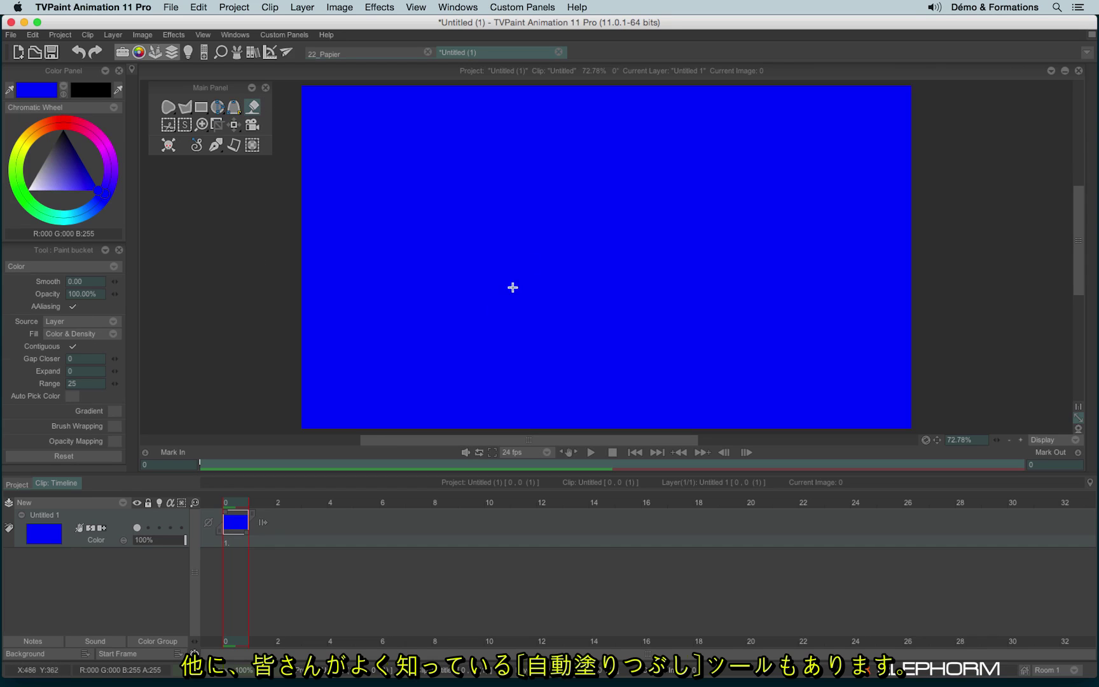
pyautogui.click(512, 287)
pyautogui.press('BackSpace')
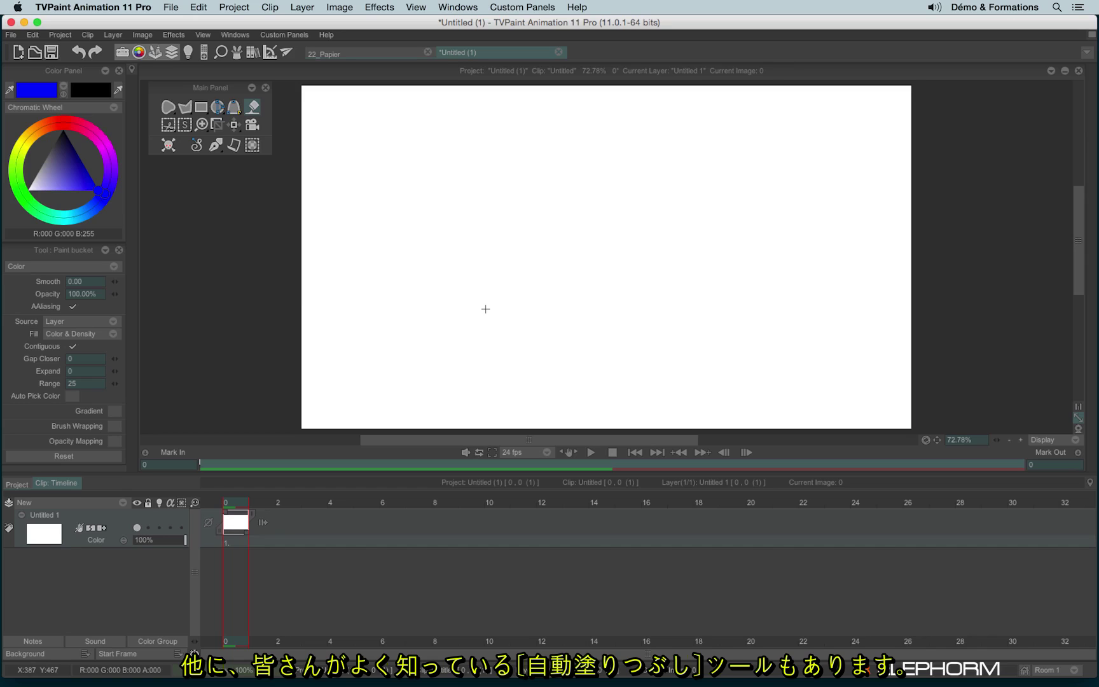
# Set the pen brush to freehand strokes and float its settings panel.
pyautogui.click(168, 108)
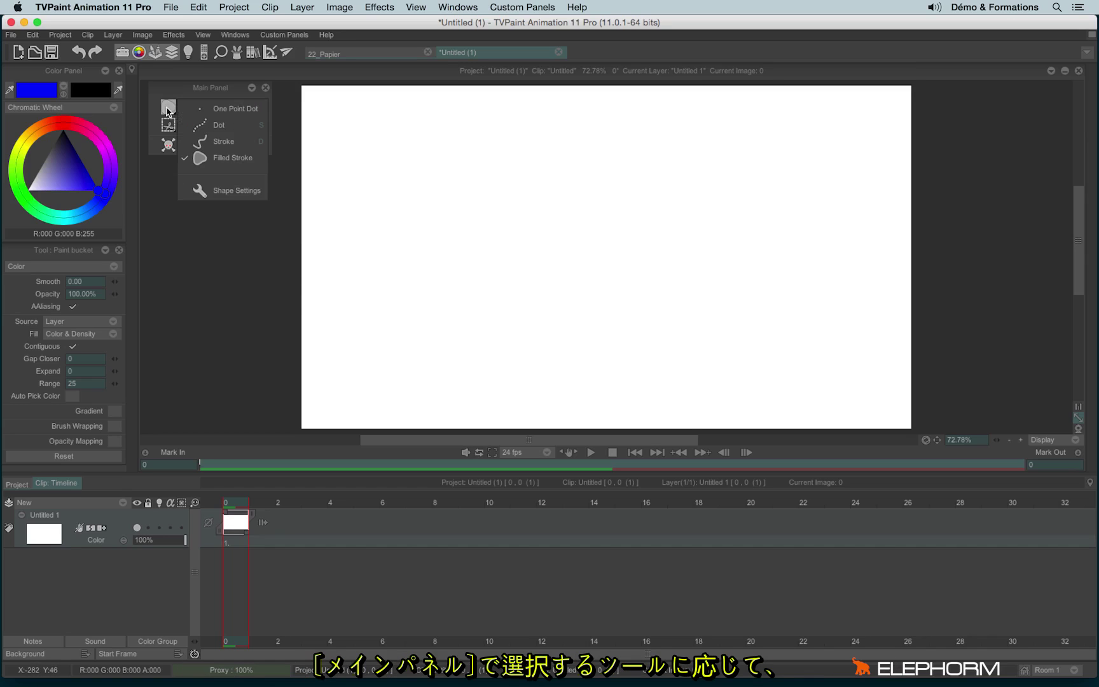
pyautogui.click(234, 145)
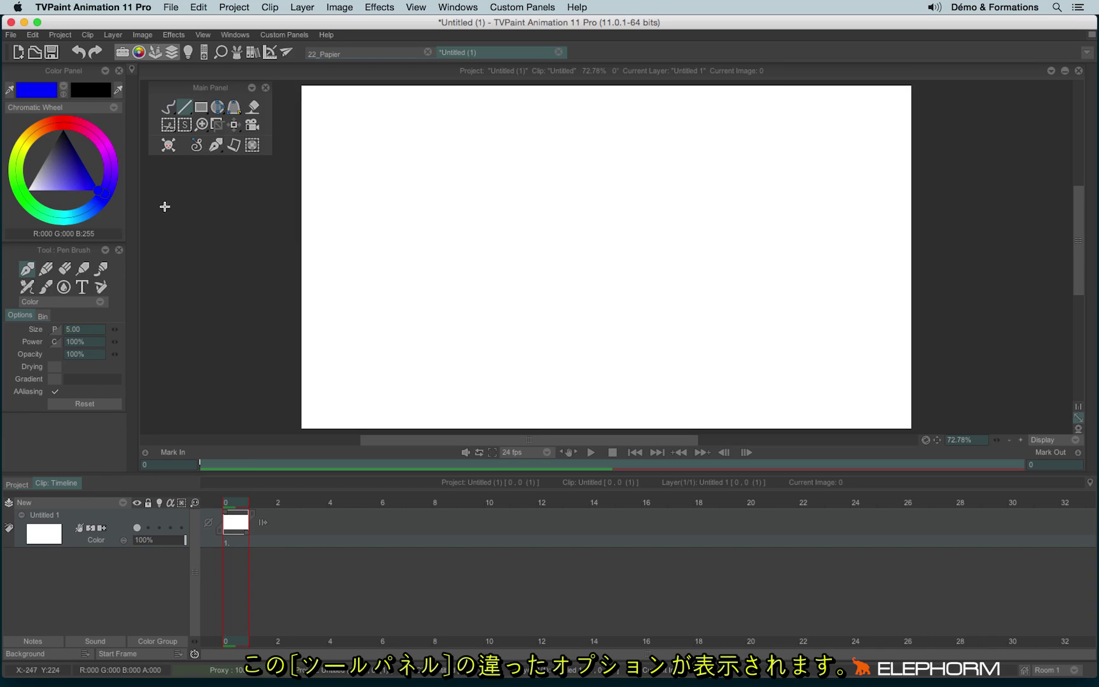
pyautogui.moveTo(70, 255)
pyautogui.mouseDown()
pyautogui.moveTo(194, 249)
pyautogui.moveTo(217, 173)
pyautogui.mouseUp()
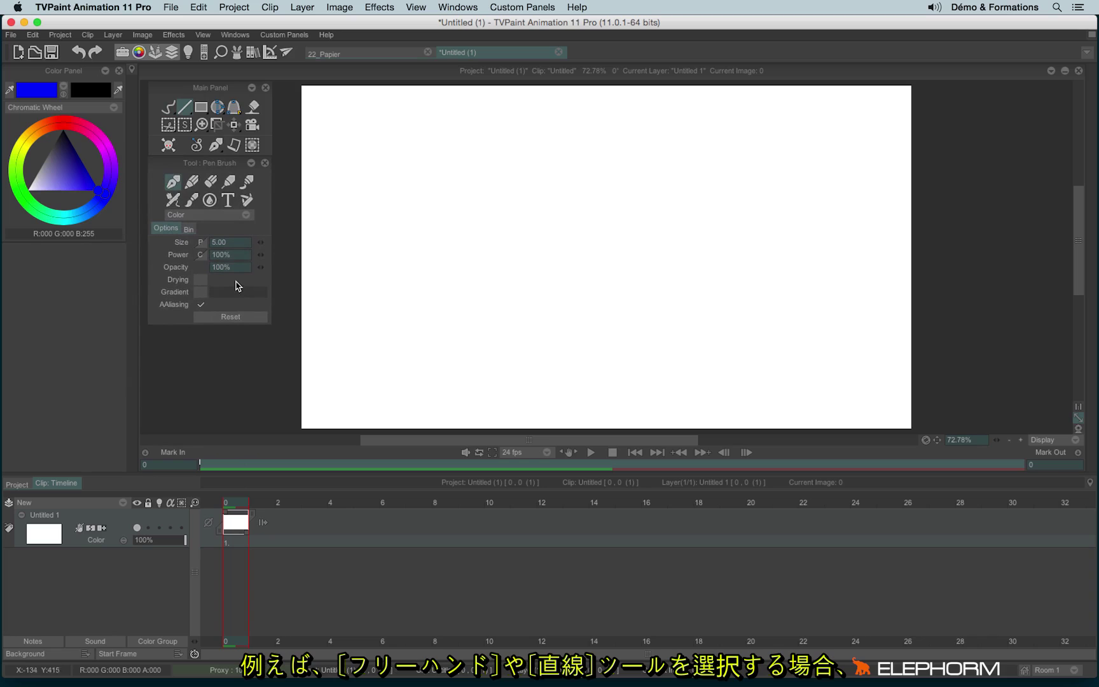
# Browse the brush types, then draw a blue freehand pen line near the canvas top-left.
pyautogui.click(170, 108)
pyautogui.moveTo(172, 109)
pyautogui.mouseDown()
pyautogui.moveTo(242, 154)
pyautogui.moveTo(158, 120)
pyautogui.moveTo(247, 118)
pyautogui.moveTo(237, 109)
pyautogui.mouseUp()
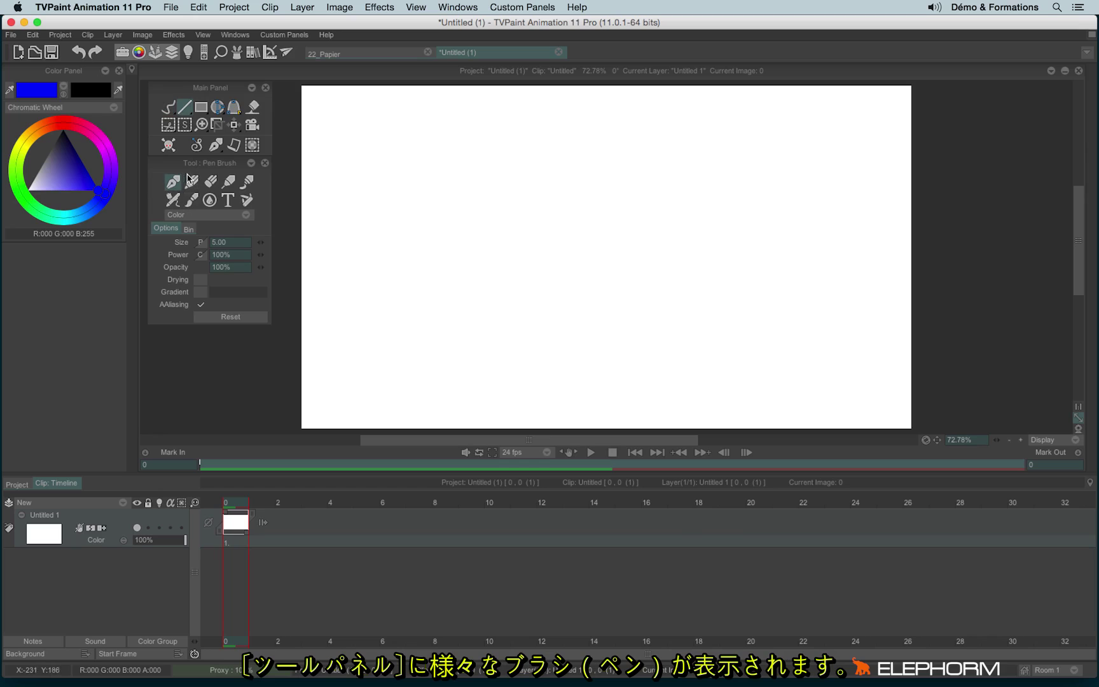
pyautogui.click(190, 183)
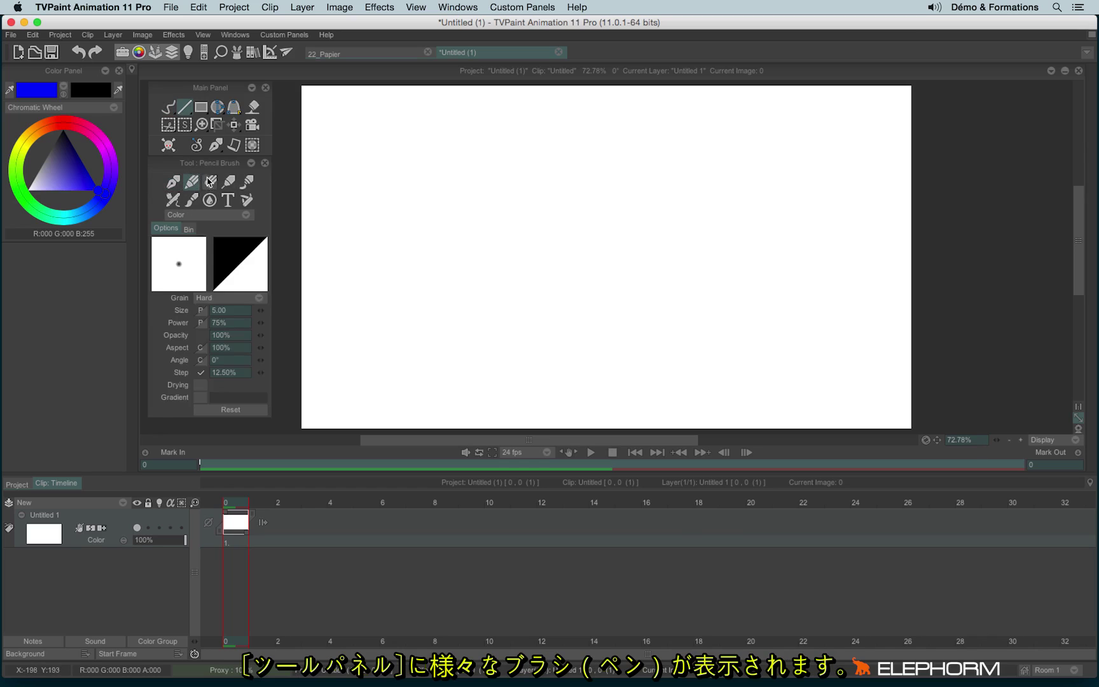
pyautogui.click(210, 182)
pyautogui.click(229, 181)
pyautogui.click(247, 182)
pyautogui.click(172, 182)
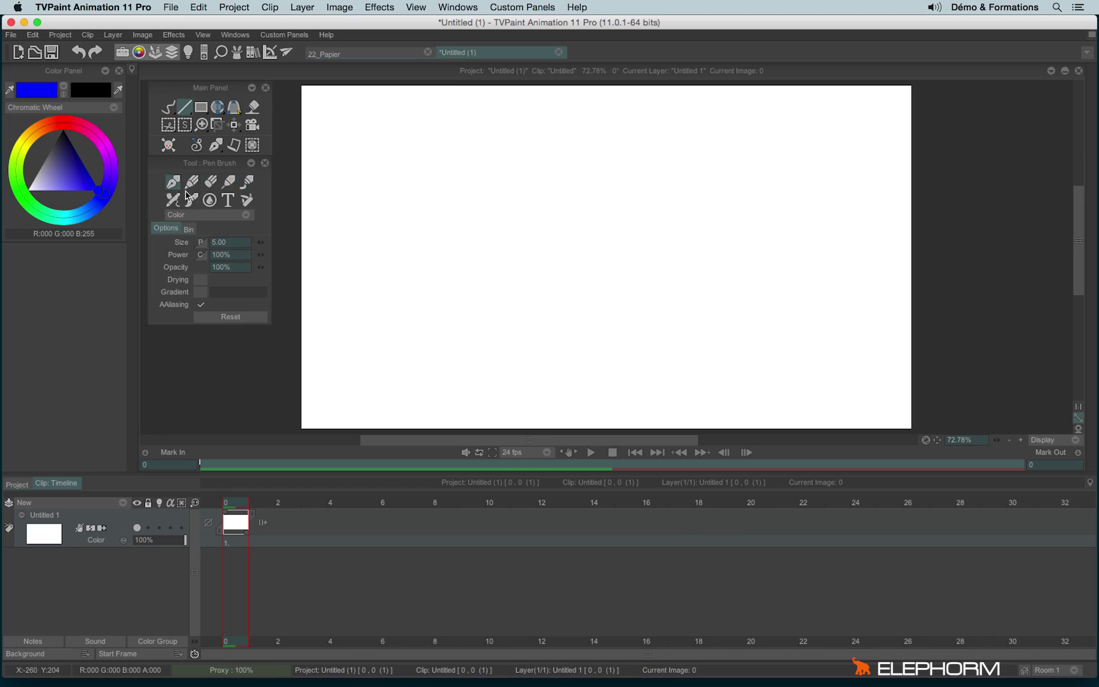
pyautogui.moveTo(345, 97)
pyautogui.mouseDown()
pyautogui.moveTo(329, 121)
pyautogui.moveTo(364, 238)
pyautogui.moveTo(314, 122)
pyautogui.moveTo(333, 131)
pyautogui.moveTo(375, 359)
pyautogui.mouseUp()
pyautogui.click(169, 109)
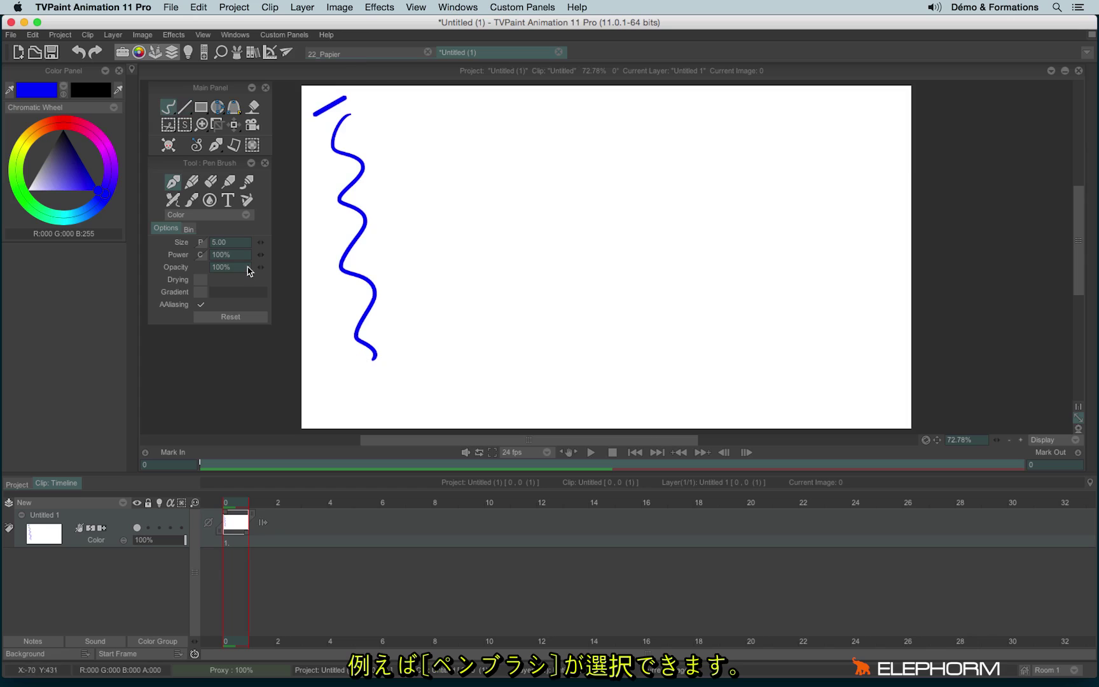
# Draw a pencil squiggle, erase gaps through the lines, and add a thin mechanical-pen wave.
pyautogui.click(191, 182)
pyautogui.moveTo(408, 107)
pyautogui.mouseDown()
pyautogui.moveTo(387, 133)
pyautogui.moveTo(394, 221)
pyautogui.moveTo(428, 332)
pyautogui.mouseUp()
pyautogui.click(210, 182)
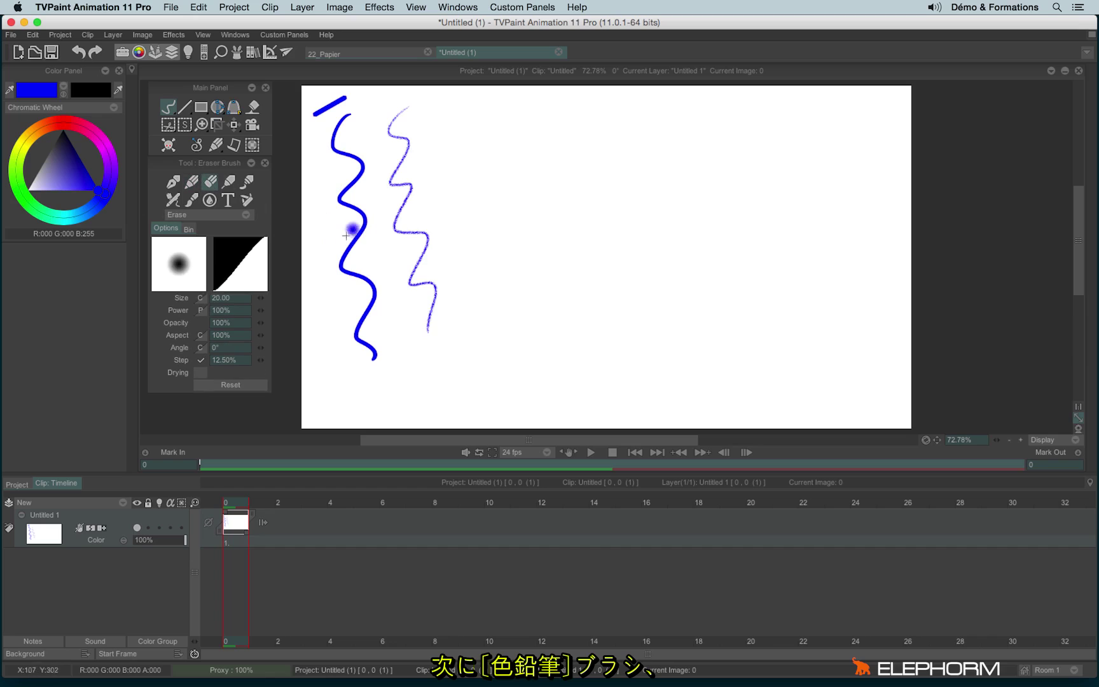
pyautogui.moveTo(346, 236)
pyautogui.mouseDown()
pyautogui.moveTo(311, 288)
pyautogui.moveTo(444, 282)
pyautogui.mouseUp()
pyautogui.click(229, 181)
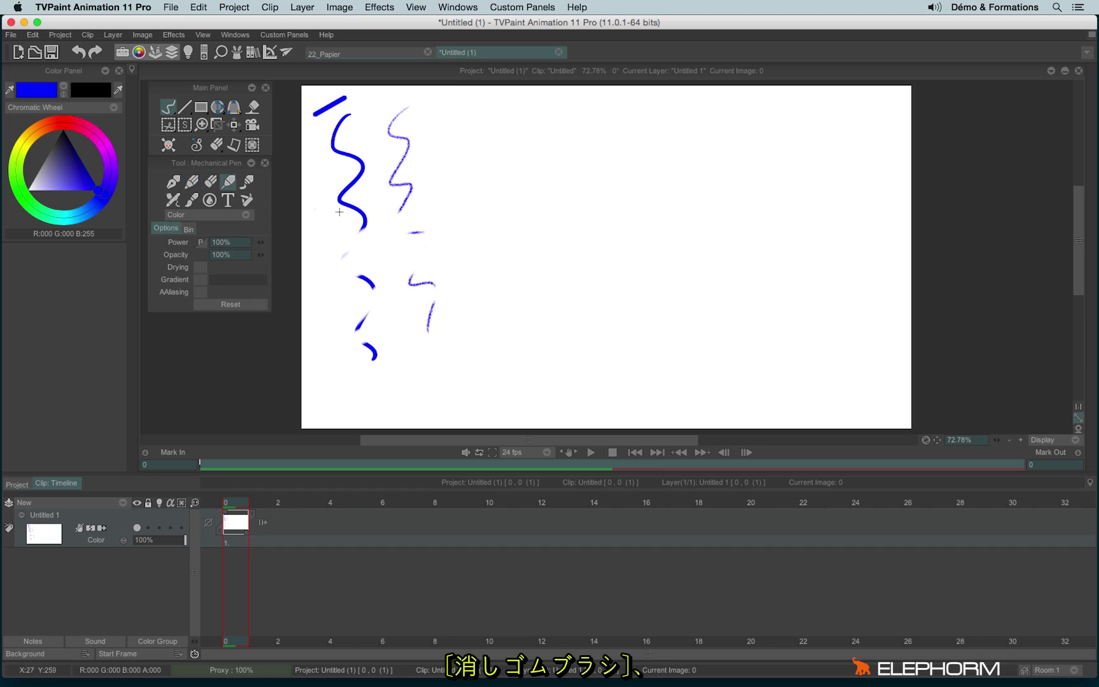
pyautogui.moveTo(471, 118); pyautogui.dragTo(480, 346)
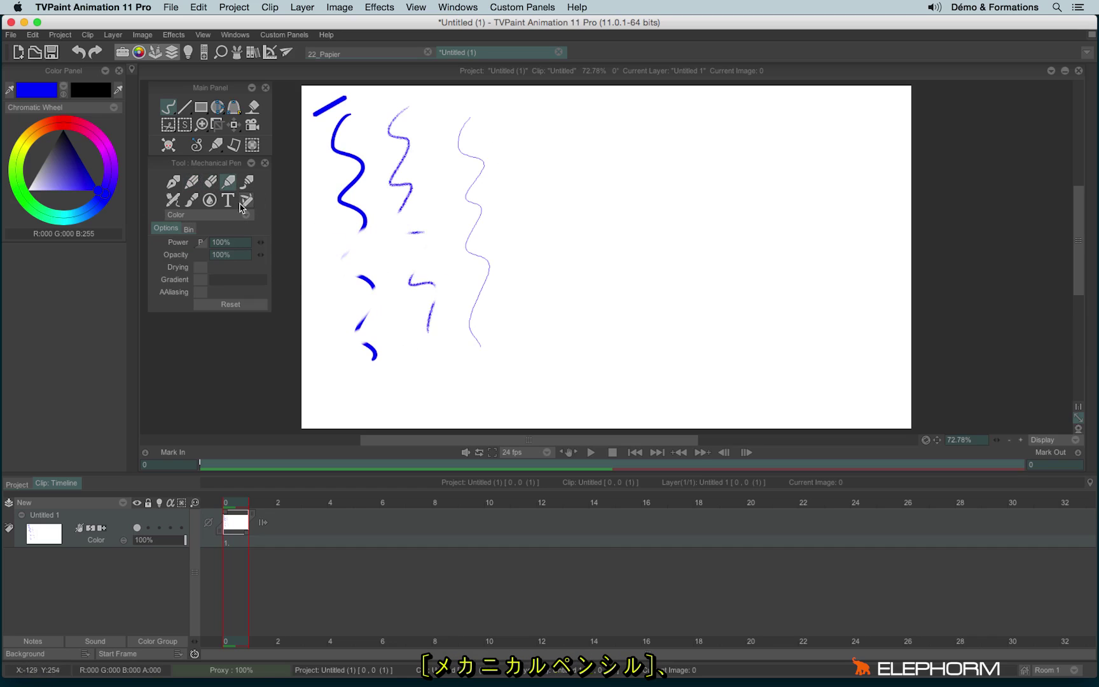
# Paint an oil-brush zigzag, a soft airbrush diagonal, and a translucent looping wet-brush stroke.
pyautogui.click(247, 182)
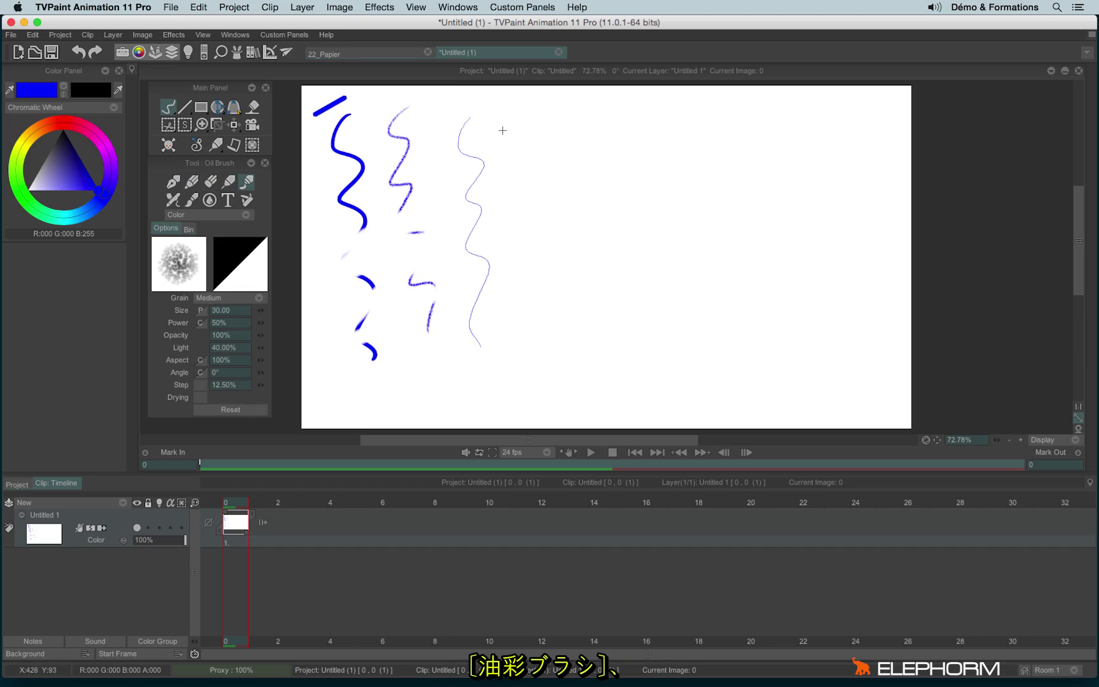
pyautogui.moveTo(502, 131)
pyautogui.mouseDown()
pyautogui.moveTo(549, 287)
pyautogui.moveTo(590, 342)
pyautogui.mouseUp()
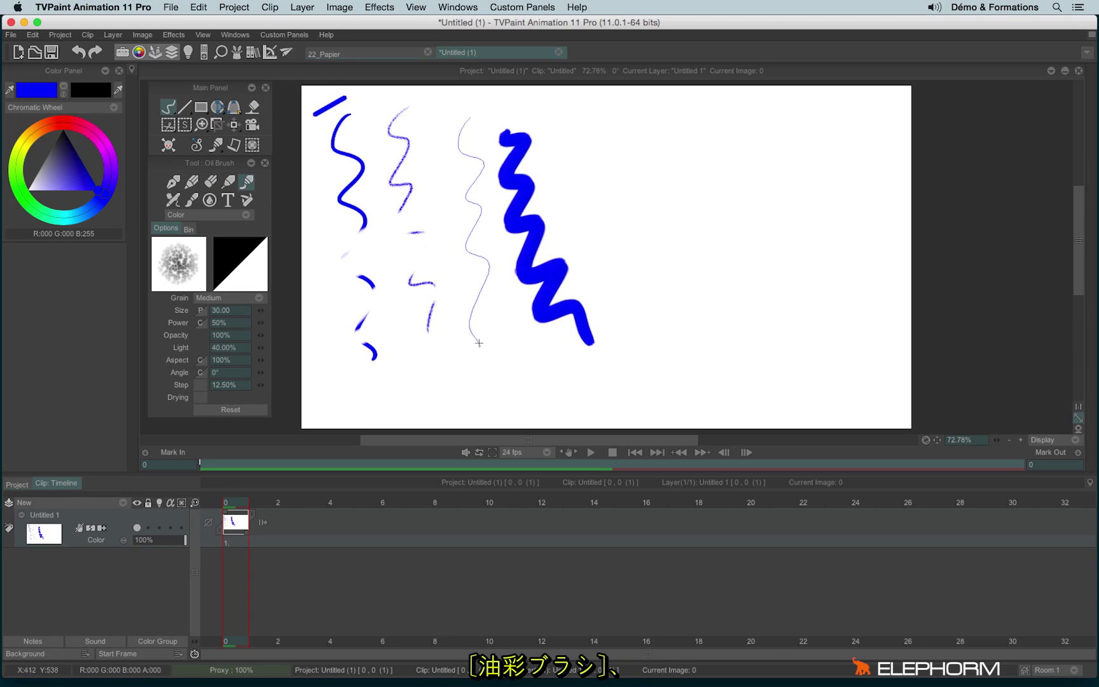
pyautogui.click(192, 200)
pyautogui.moveTo(579, 121)
pyautogui.mouseDown()
pyautogui.moveTo(605, 192)
pyautogui.moveTo(711, 389)
pyautogui.mouseUp()
pyautogui.click(191, 200)
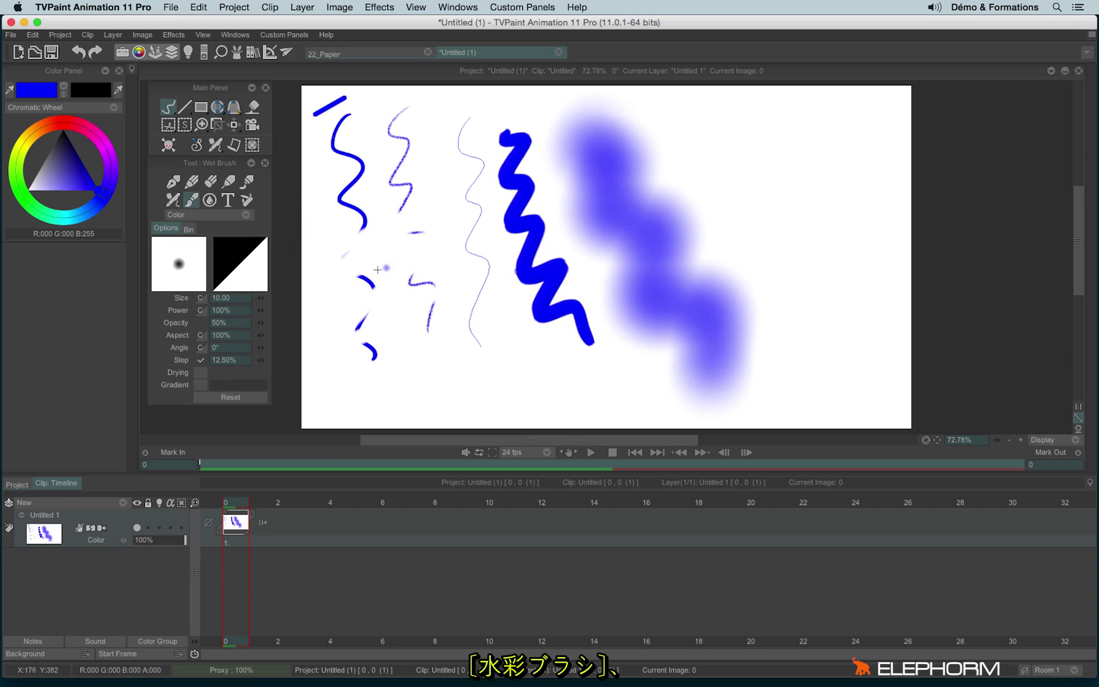
pyautogui.moveTo(348, 309)
pyautogui.mouseDown()
pyautogui.moveTo(741, 191)
pyautogui.moveTo(690, 311)
pyautogui.moveTo(640, 361)
pyautogui.mouseUp()
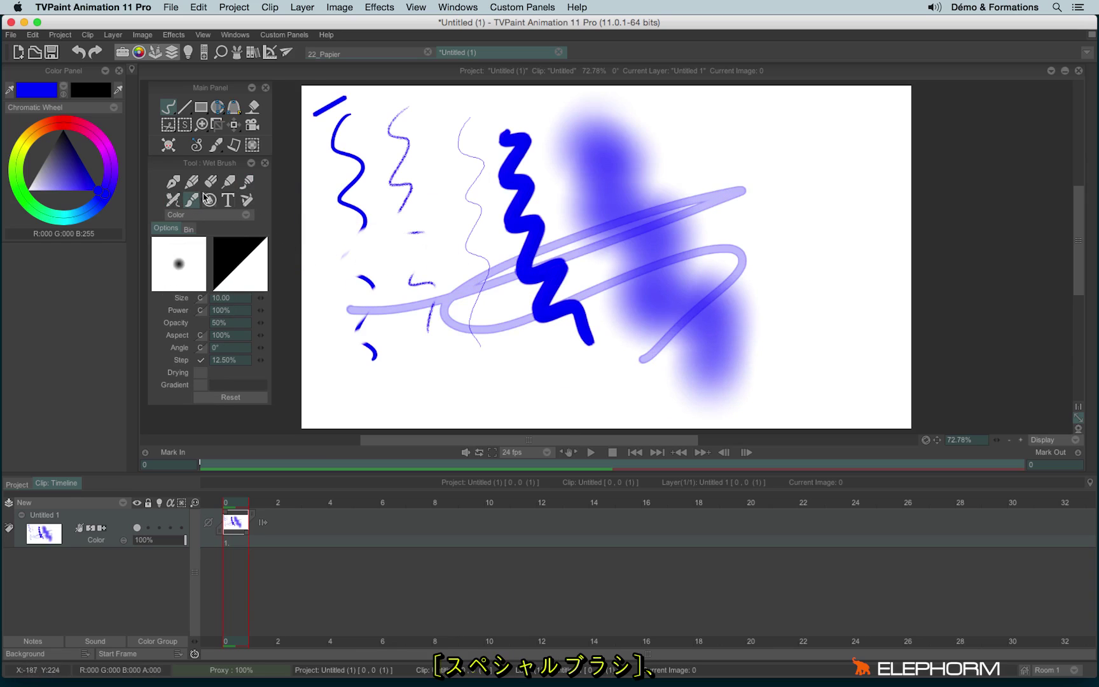
# Smear the zigzag's top leftward and lay repeated 'Saisir le texte ici' text along a curve.
pyautogui.click(208, 199)
pyautogui.moveTo(652, 146)
pyautogui.mouseDown()
pyautogui.moveTo(491, 216)
pyautogui.moveTo(535, 229)
pyautogui.moveTo(598, 331)
pyautogui.mouseUp()
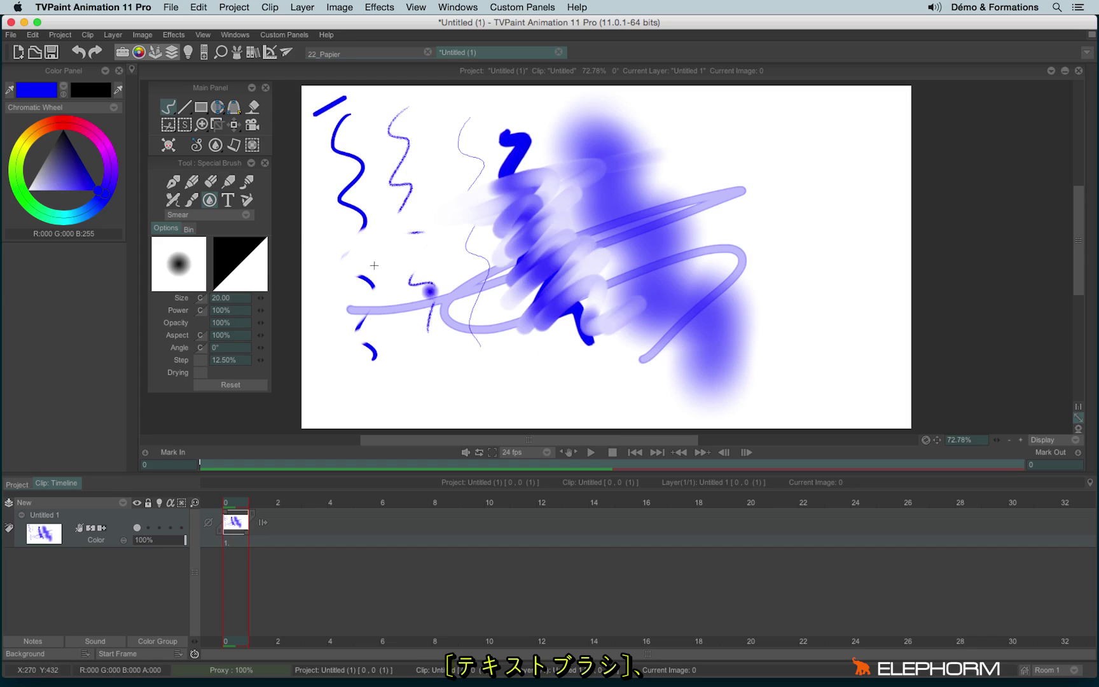
pyautogui.click(227, 200)
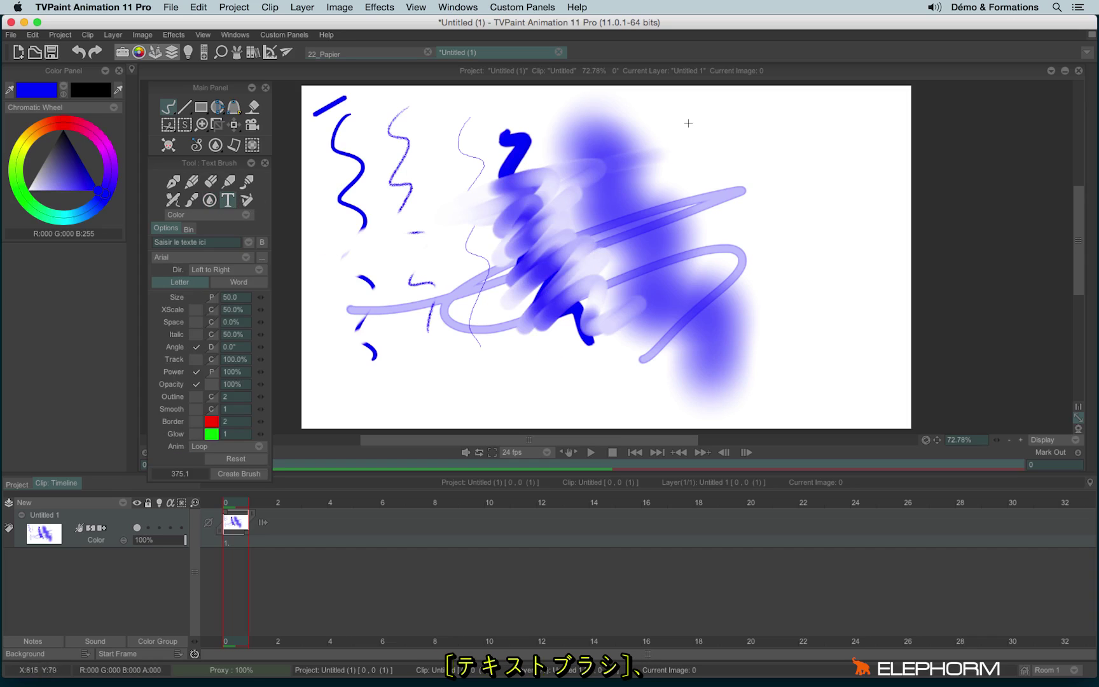
pyautogui.moveTo(688, 123)
pyautogui.mouseDown()
pyautogui.moveTo(731, 142)
pyautogui.moveTo(835, 132)
pyautogui.moveTo(865, 172)
pyautogui.moveTo(830, 213)
pyautogui.moveTo(777, 244)
pyautogui.moveTo(804, 288)
pyautogui.moveTo(883, 323)
pyautogui.moveTo(826, 372)
pyautogui.moveTo(583, 392)
pyautogui.moveTo(461, 384)
pyautogui.mouseUp()
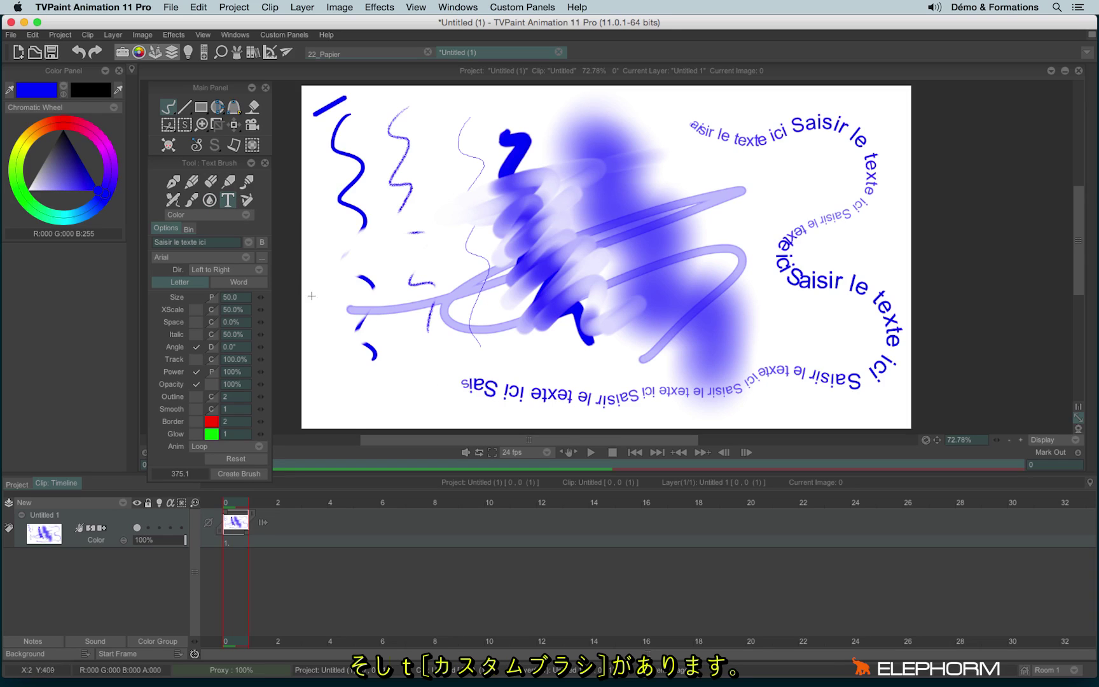
pyautogui.click(247, 200)
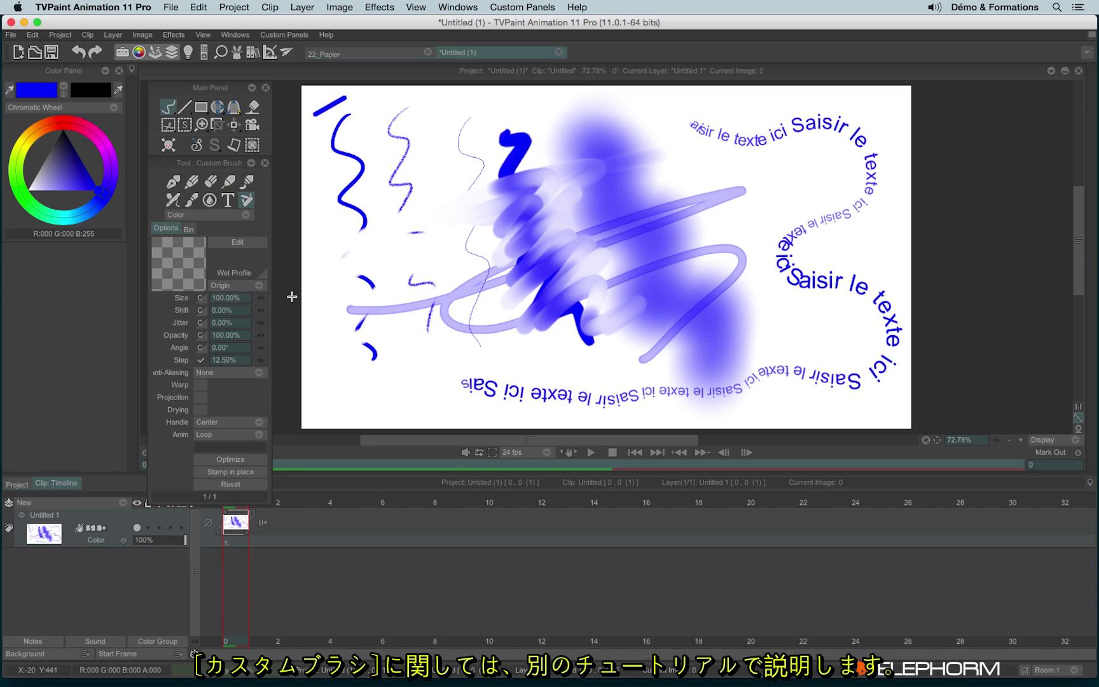
pyautogui.press('BackSpace')
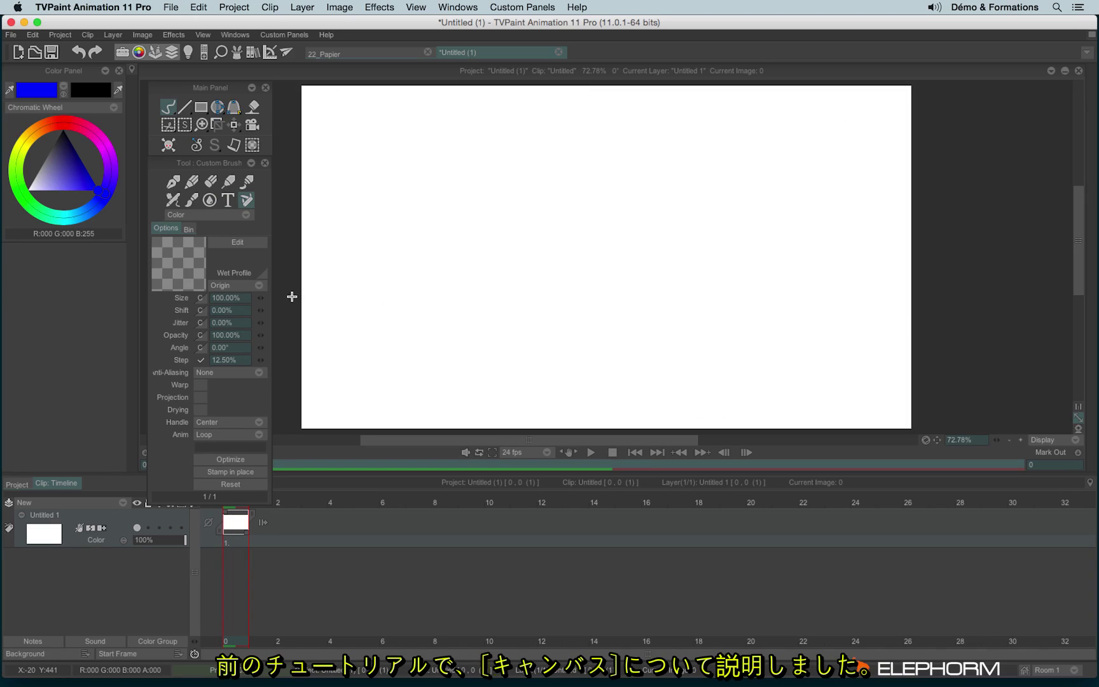
pyautogui.click(173, 183)
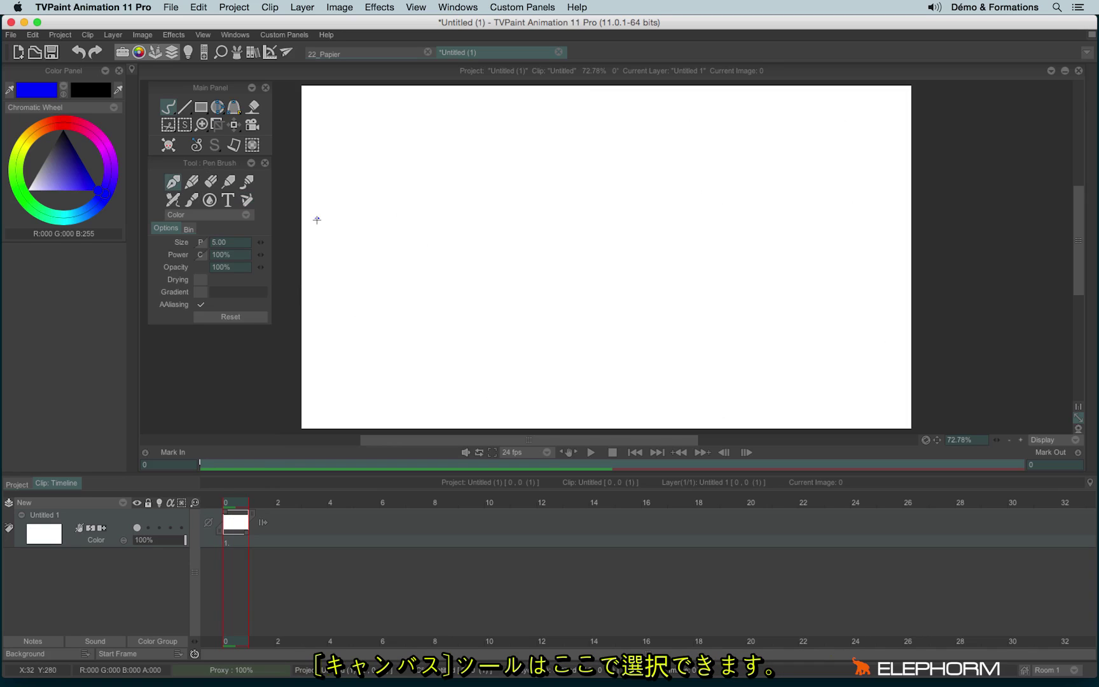
pyautogui.click(234, 145)
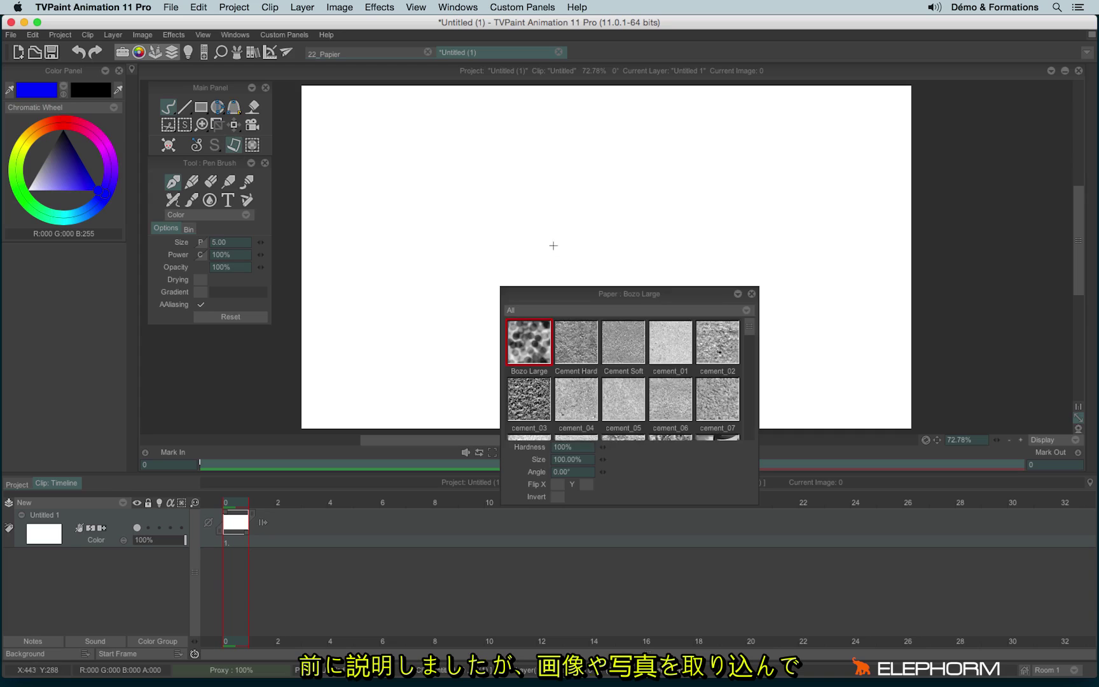
pyautogui.moveTo(636, 295); pyautogui.dragTo(477, 133)
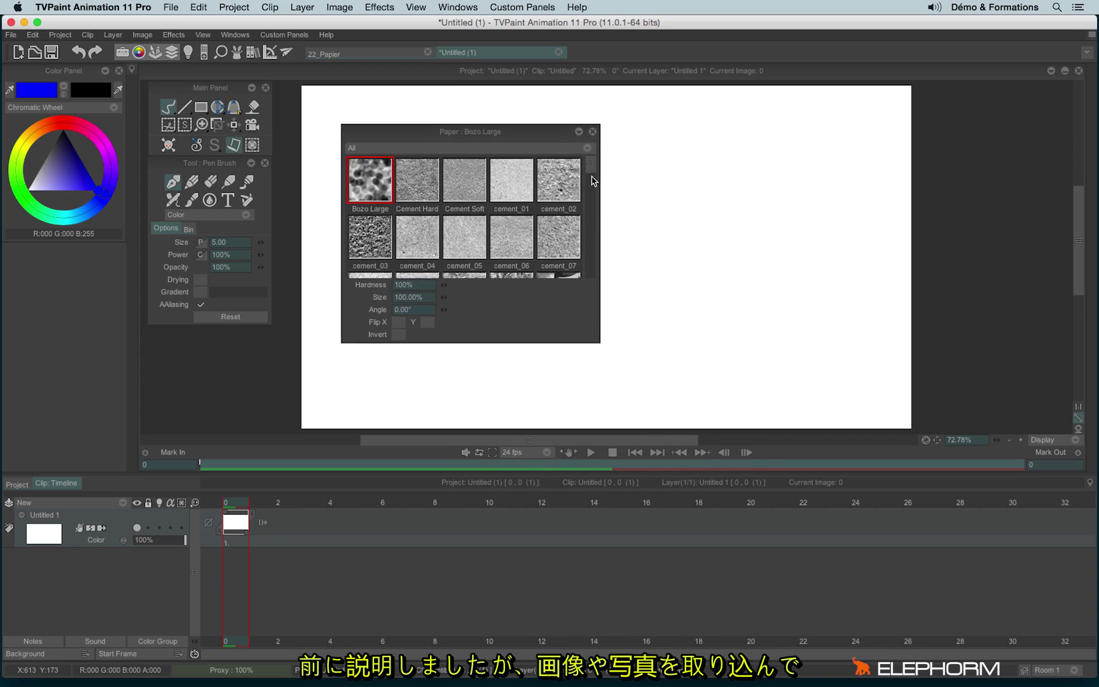
pyautogui.scroll(-5, 590, 163)
pyautogui.scroll(5, 590, 163)
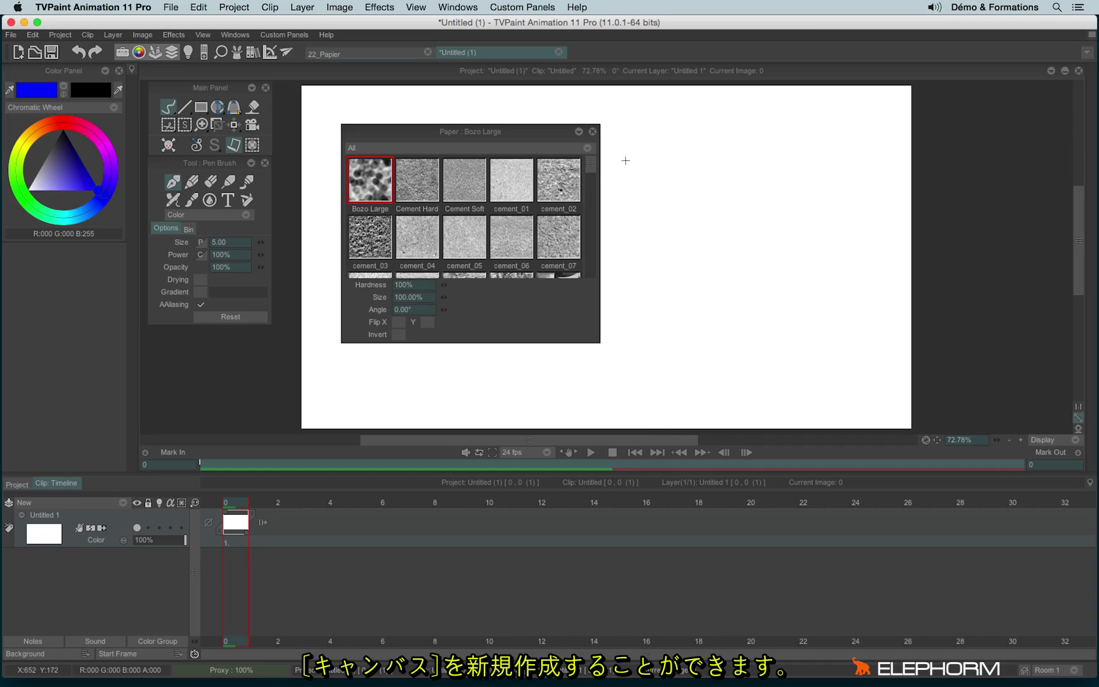
# Switch to the 22_Papier manhole-photo project and open the paper texture collection.
pyautogui.click(592, 131)
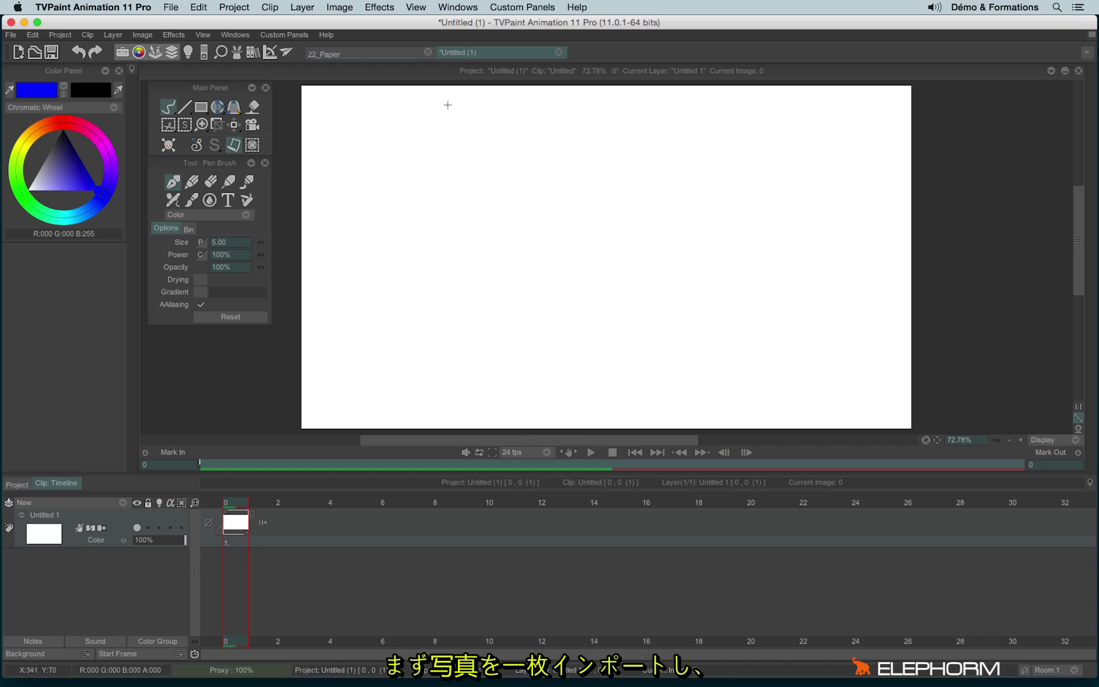
pyautogui.click(350, 54)
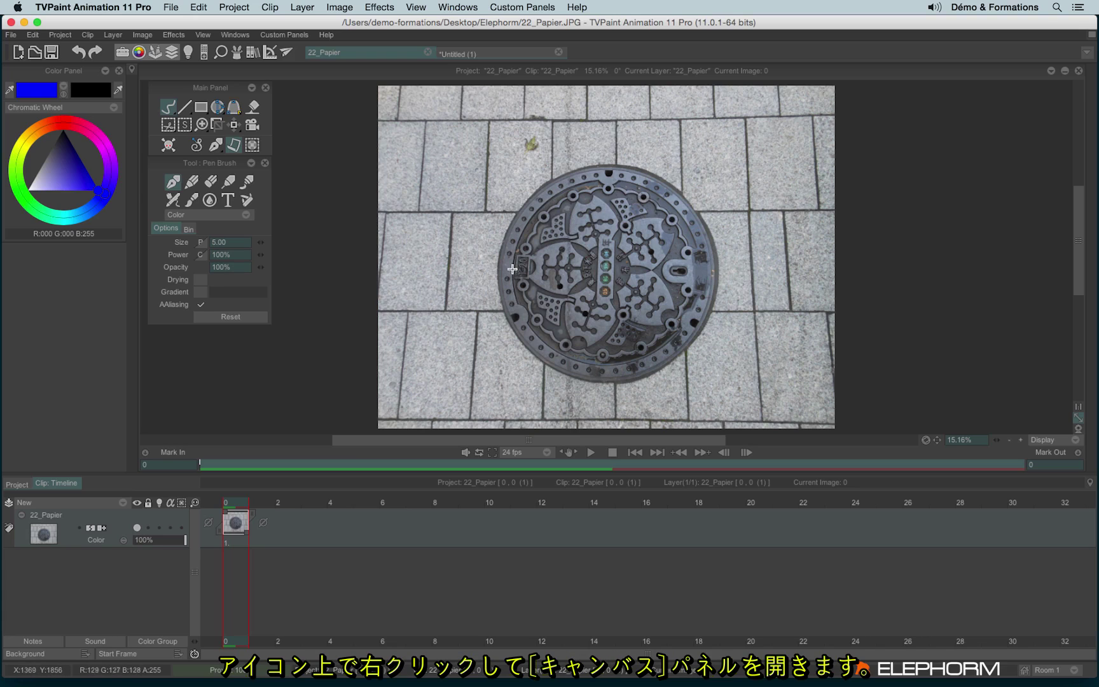
pyautogui.rightClick(234, 146)
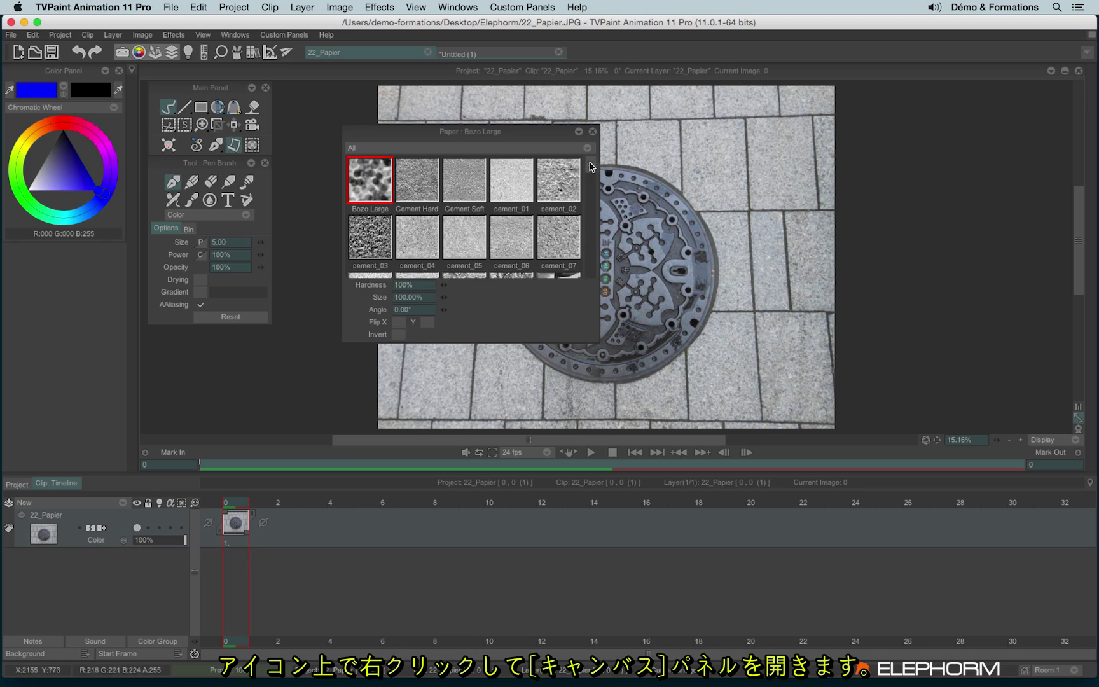
pyautogui.moveTo(591, 167); pyautogui.dragTo(589, 275)
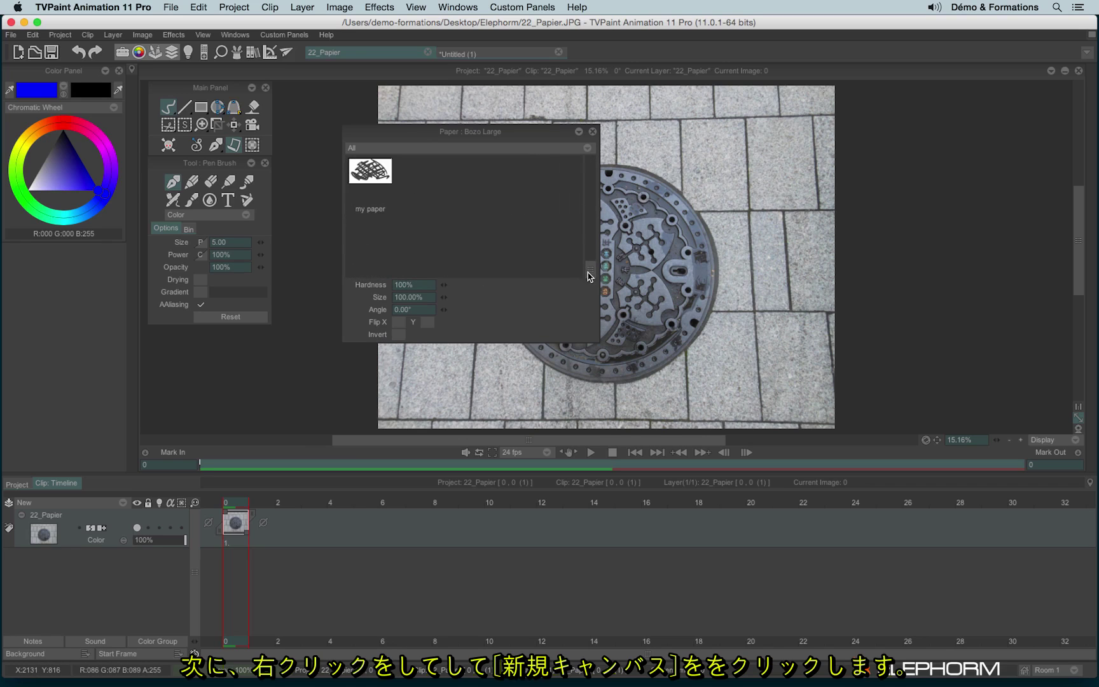
# Create a new paper named 22_Papier from the photo and return to Untitled (1).
pyautogui.rightClick(423, 186)
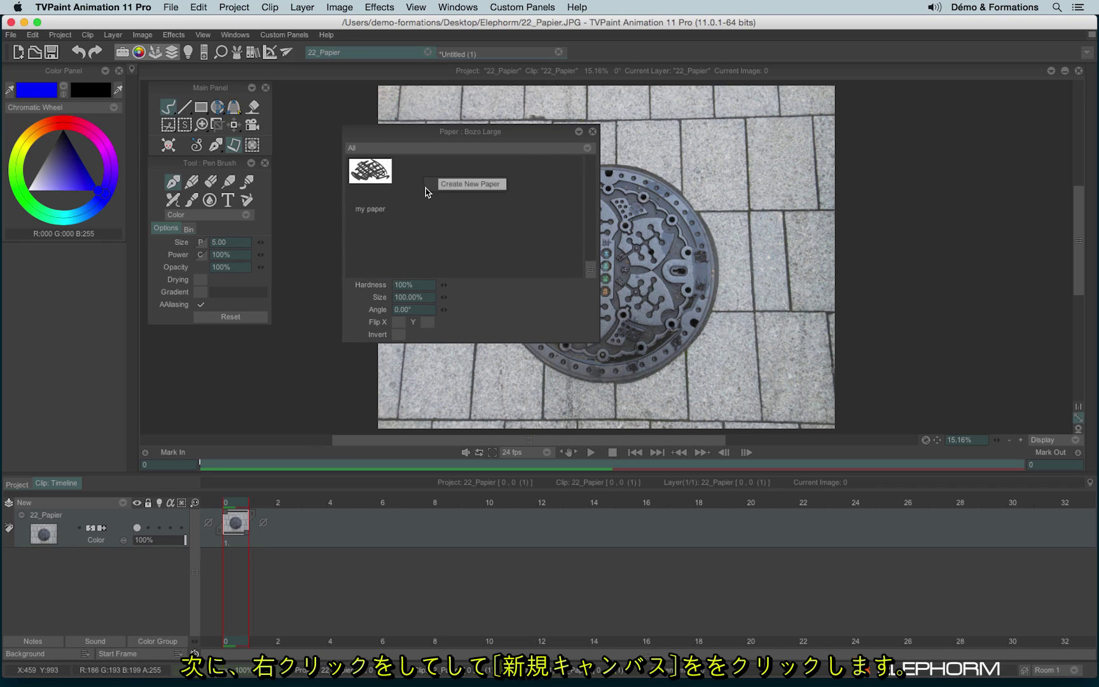
pyautogui.click(469, 185)
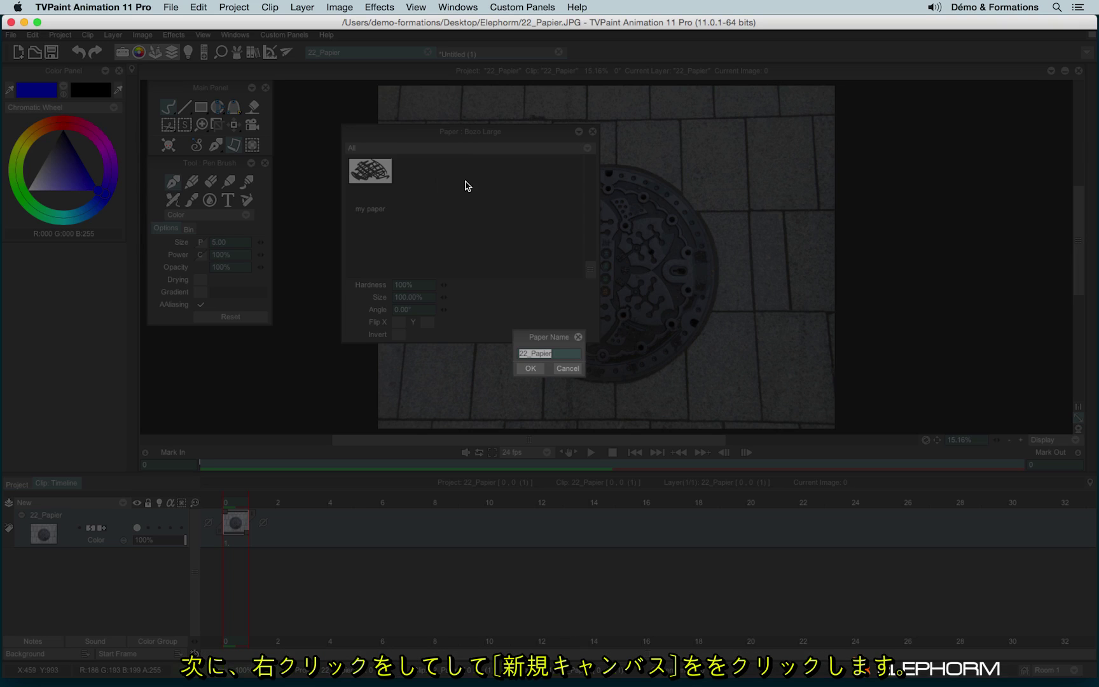
pyautogui.click(531, 369)
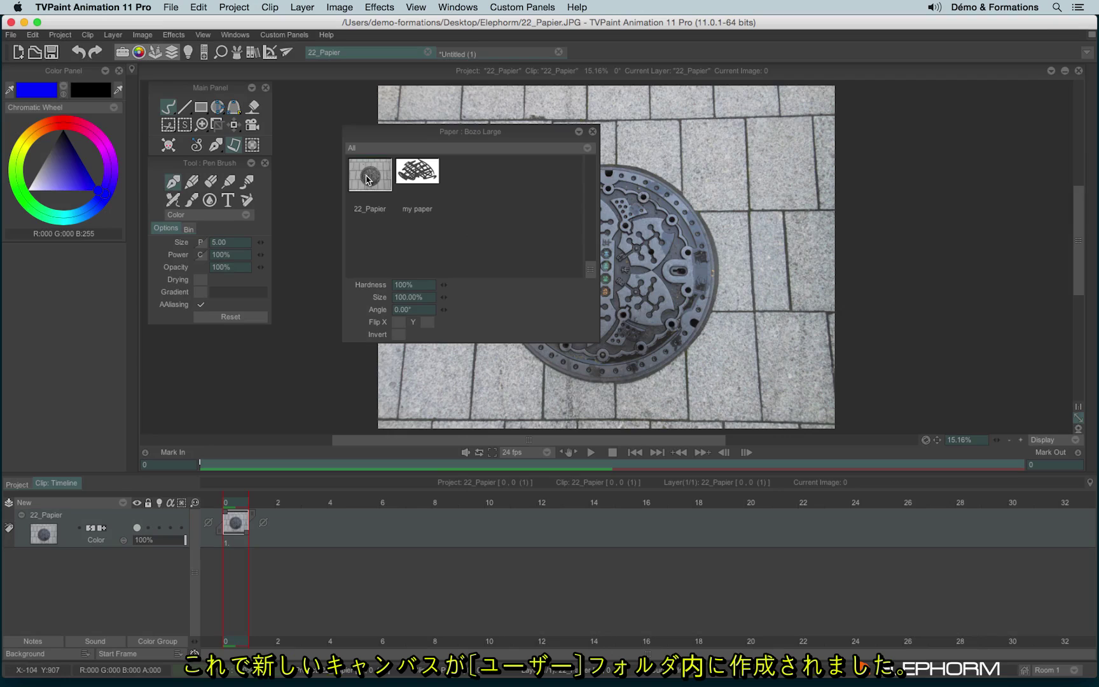
pyautogui.click(465, 52)
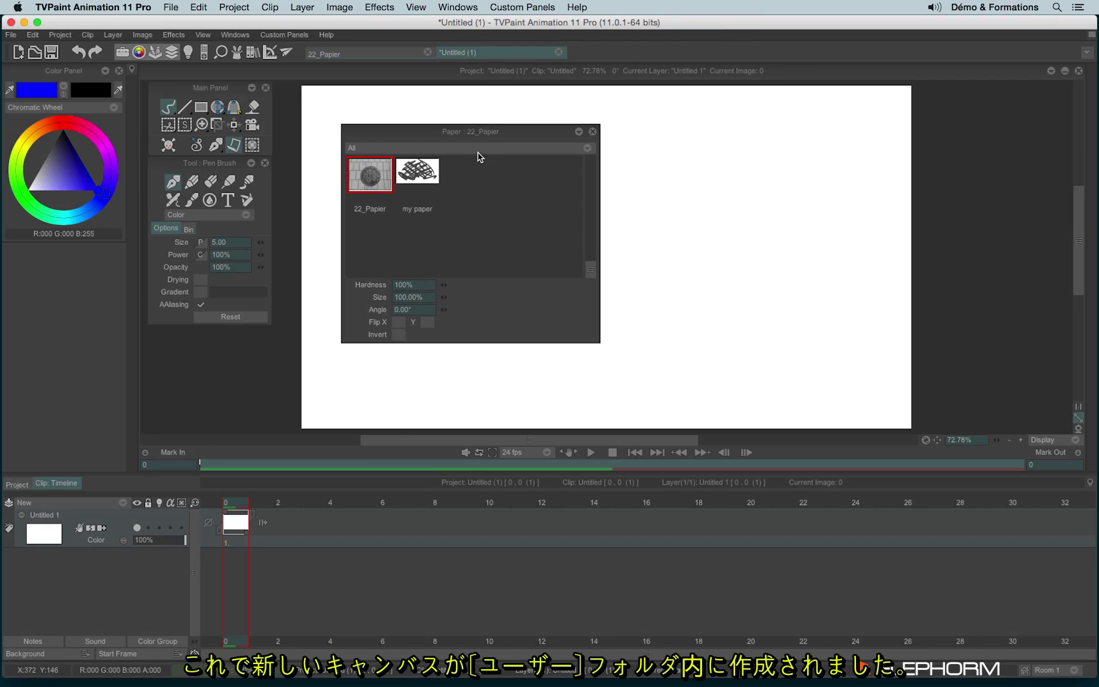
# Enlarge the pen brush to 94.20, test a blue 22_Papier-textured stroke, then undo it.
pyautogui.moveTo(460, 141); pyautogui.dragTo(364, 201)
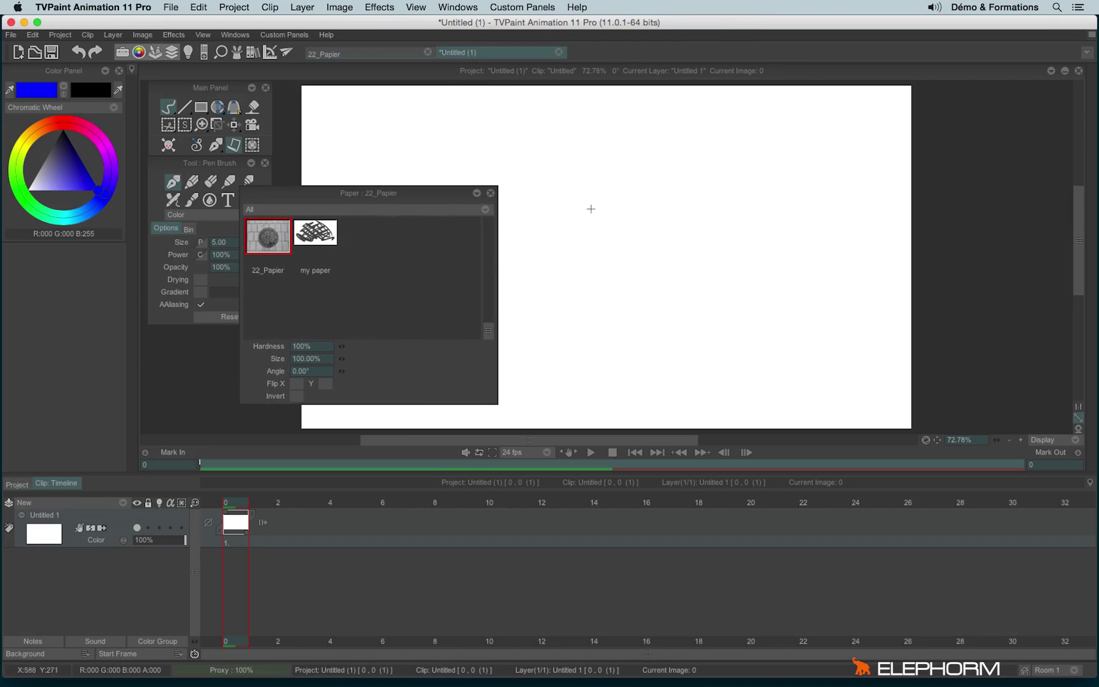
pyautogui.moveTo(577, 179); pyautogui.dragTo(606, 214)
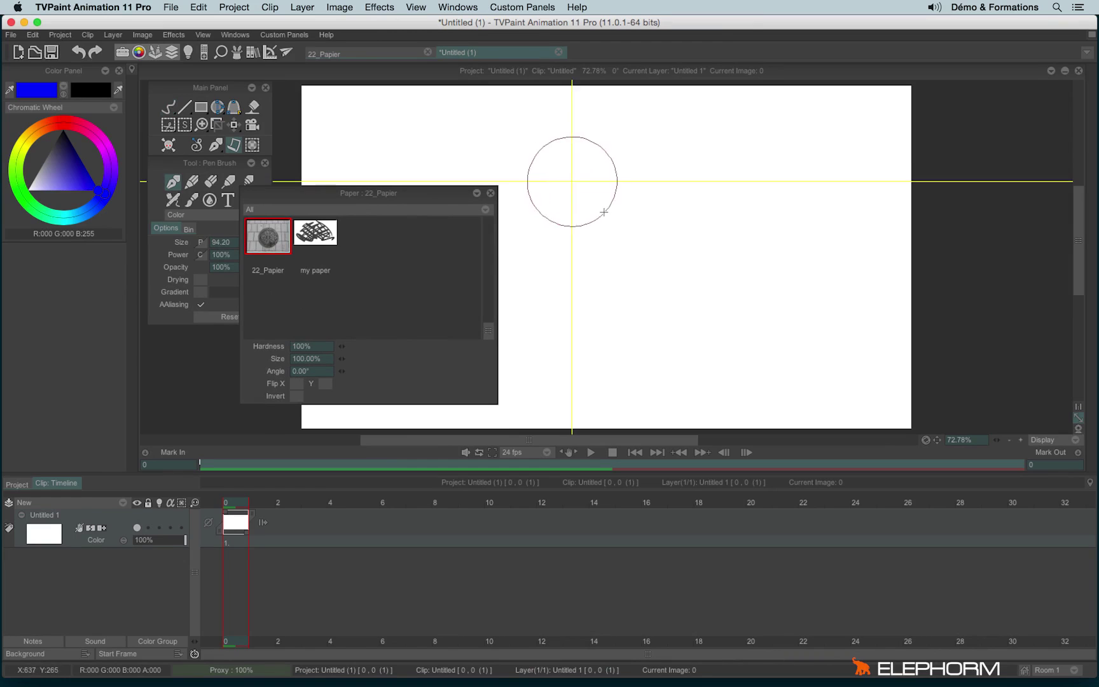
pyautogui.moveTo(547, 166)
pyautogui.mouseDown()
pyautogui.moveTo(480, 176)
pyautogui.moveTo(706, 148)
pyautogui.moveTo(493, 369)
pyautogui.moveTo(821, 292)
pyautogui.moveTo(463, 146)
pyautogui.moveTo(547, 102)
pyautogui.moveTo(687, 395)
pyautogui.moveTo(566, 363)
pyautogui.mouseUp()
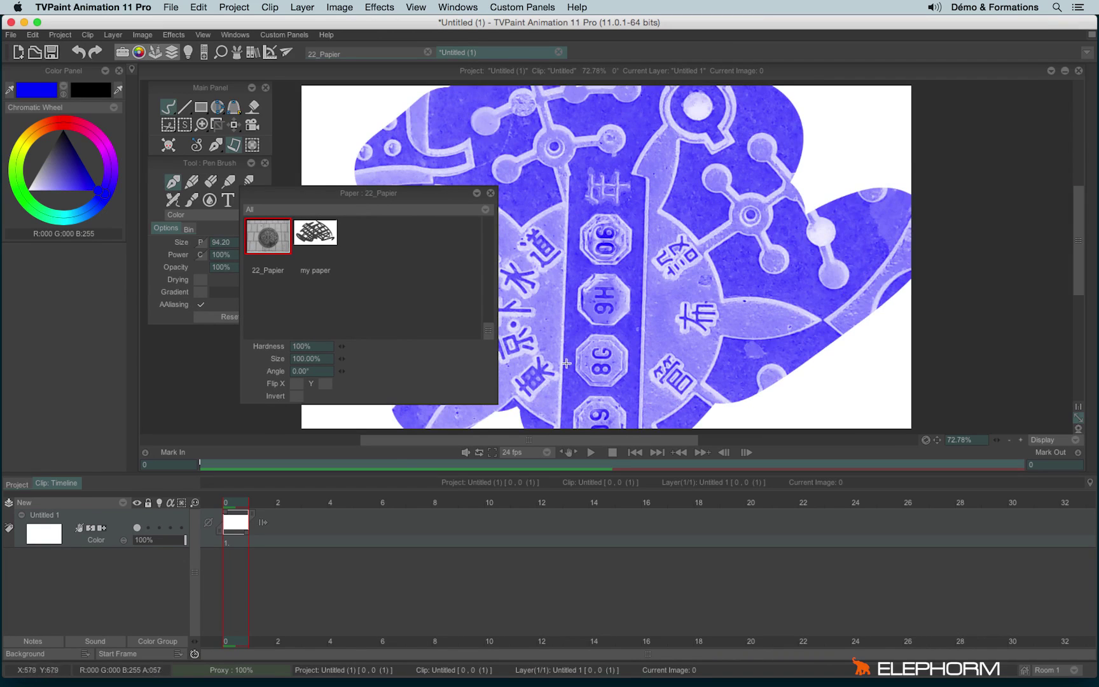
pyautogui.press('BackSpace')
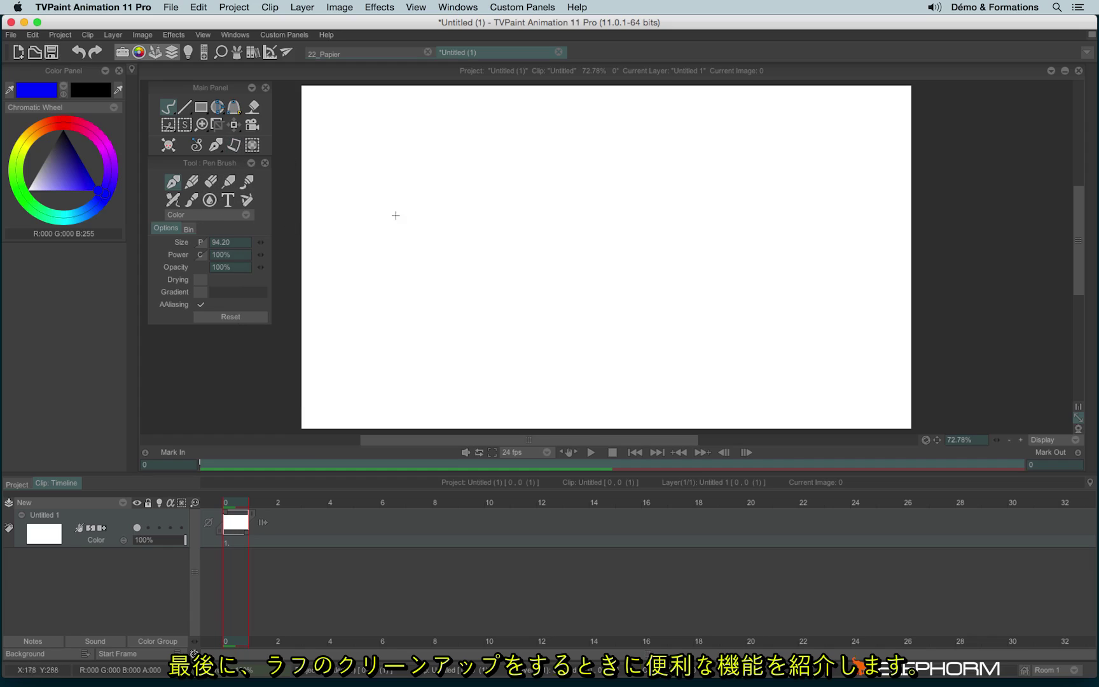
# Set the pen brush size to 2.00 and dock the brush and tool panels in the left column.
pyautogui.click(245, 242)
pyautogui.write('2')
pyautogui.click(201, 303)
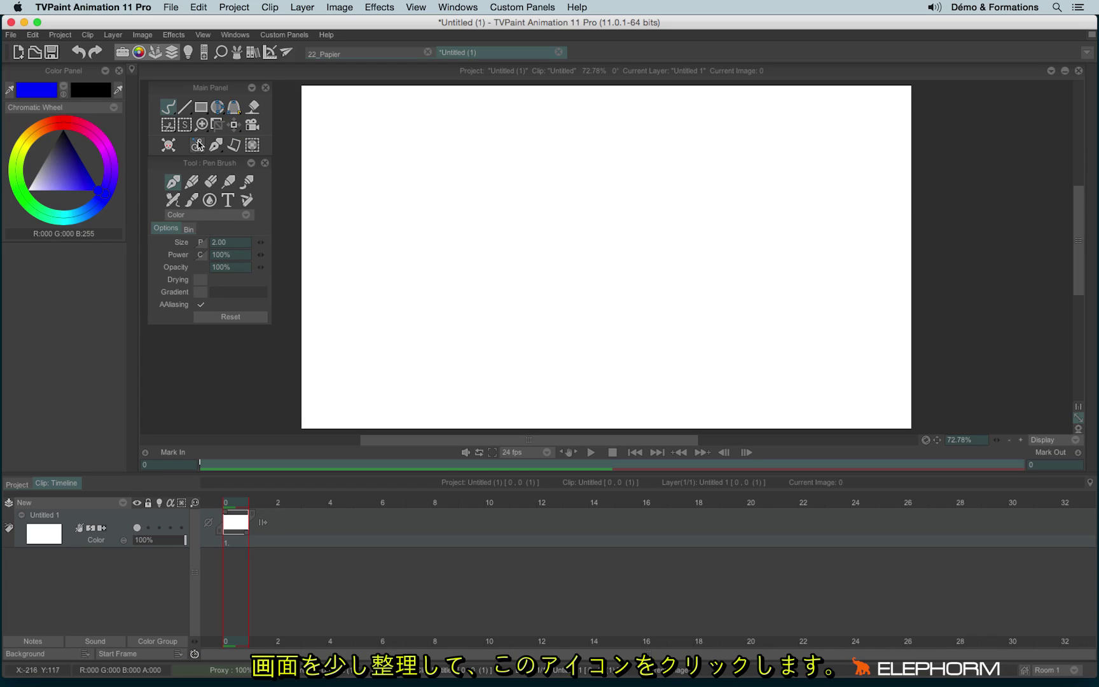
pyautogui.moveTo(202, 168)
pyautogui.mouseDown()
pyautogui.moveTo(163, 254)
pyautogui.moveTo(70, 252)
pyautogui.mouseUp()
pyautogui.moveTo(212, 91); pyautogui.dragTo(64, 71)
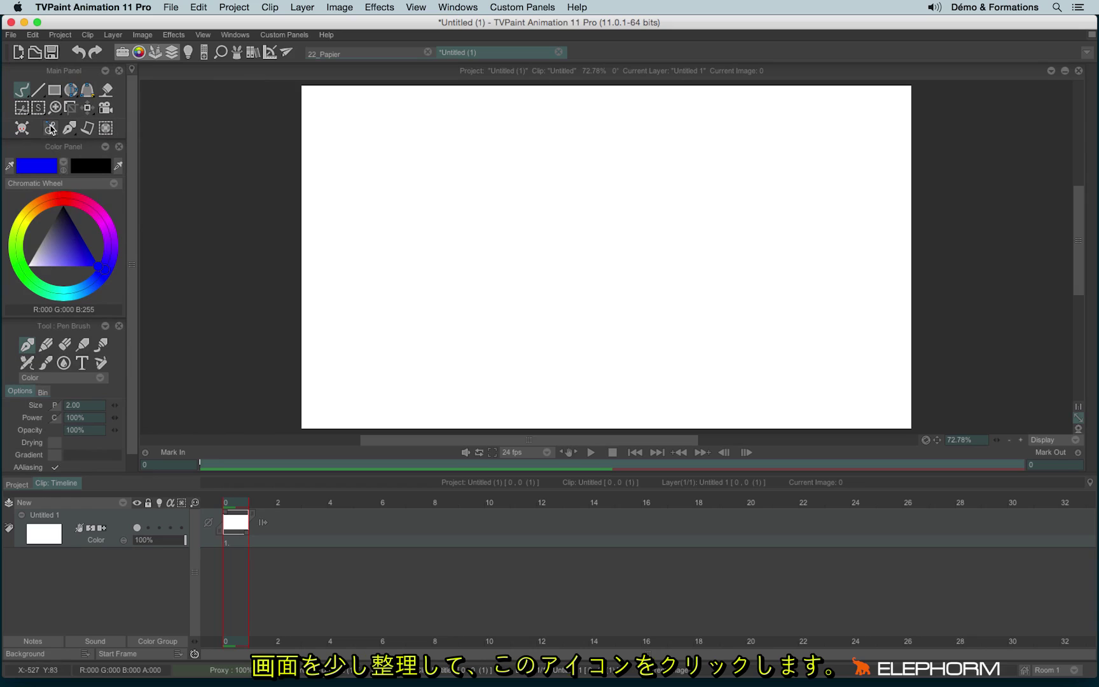
# Place the Line Smoothing panel by the canvas and test an unsmoothed stroke, then undo it.
pyautogui.click(51, 128)
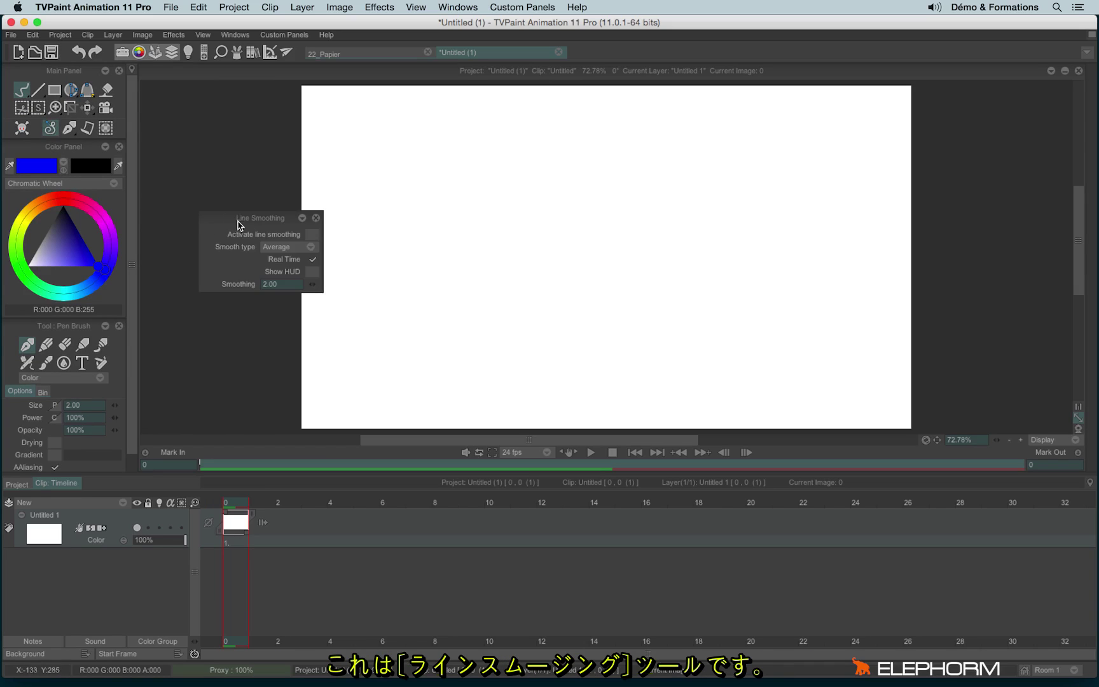
pyautogui.moveTo(242, 223); pyautogui.dragTo(206, 116)
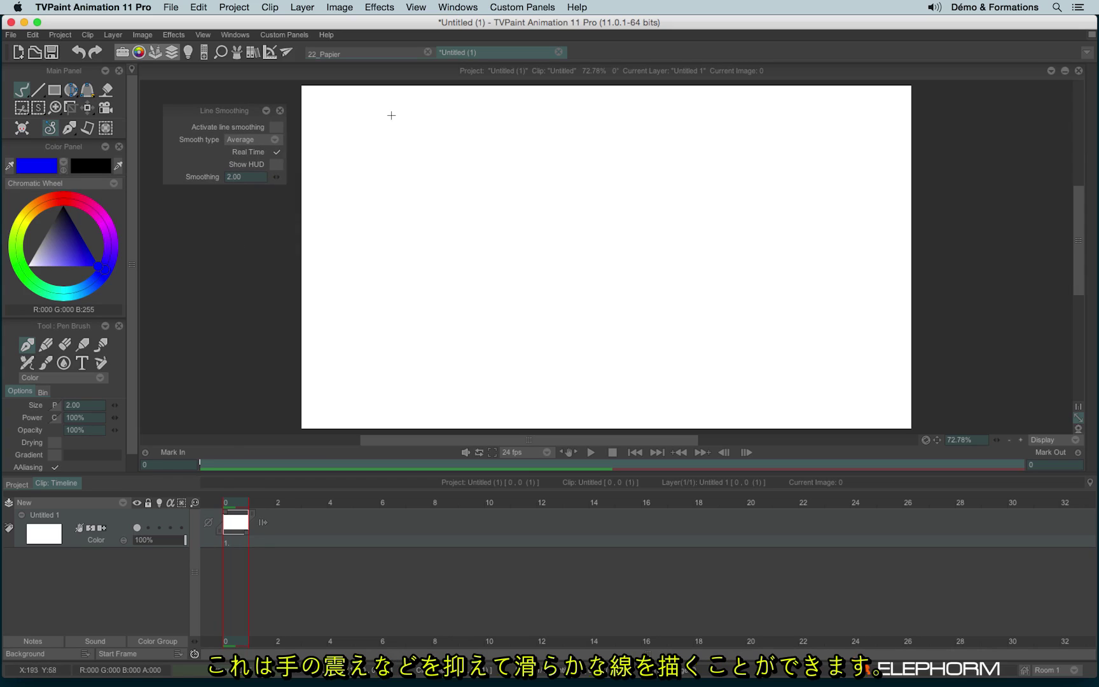
pyautogui.moveTo(391, 119)
pyautogui.mouseDown()
pyautogui.moveTo(415, 242)
pyautogui.moveTo(456, 347)
pyautogui.moveTo(481, 355)
pyautogui.moveTo(507, 318)
pyautogui.moveTo(553, 288)
pyautogui.moveTo(560, 266)
pyautogui.moveTo(538, 224)
pyautogui.moveTo(542, 200)
pyautogui.moveTo(565, 239)
pyautogui.moveTo(623, 263)
pyautogui.mouseUp()
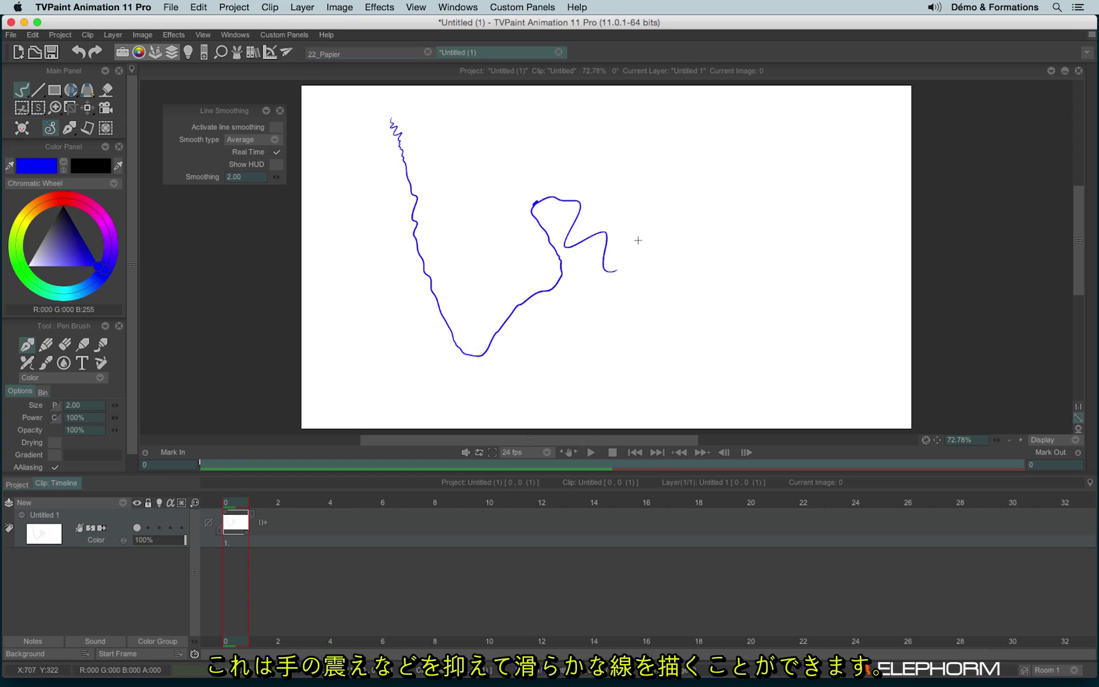
pyautogui.press('BackSpace')
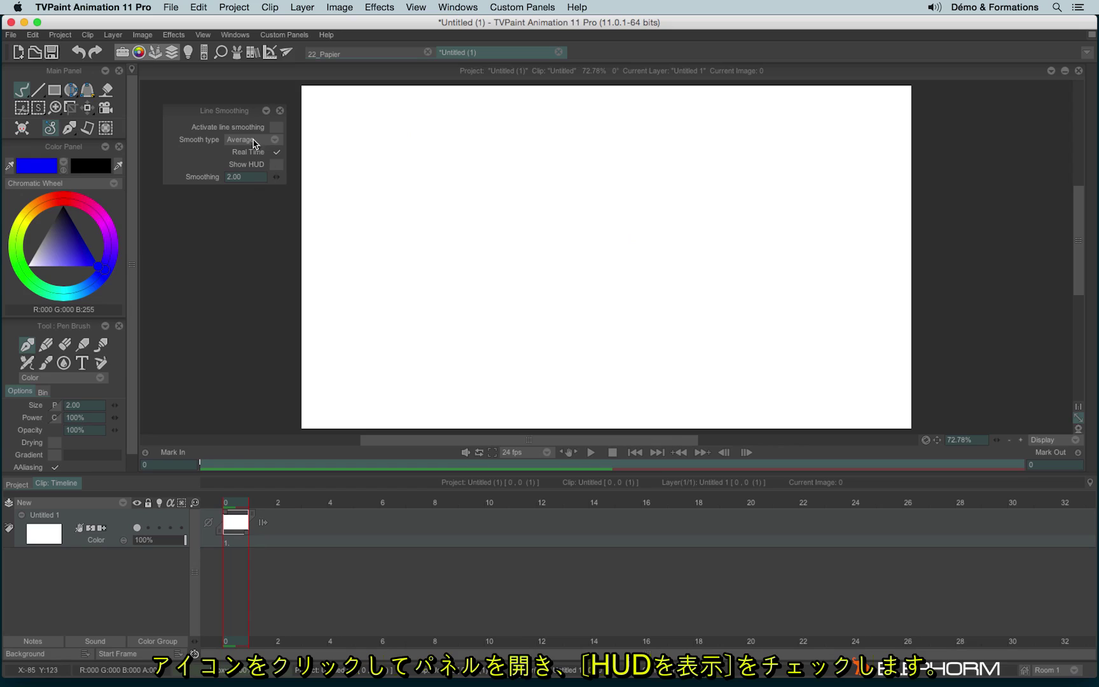
# Activate line smoothing with Show HUD on and smoothing strength 51.
pyautogui.click(276, 129)
pyautogui.click(278, 165)
pyautogui.moveTo(275, 181); pyautogui.dragTo(335, 186)
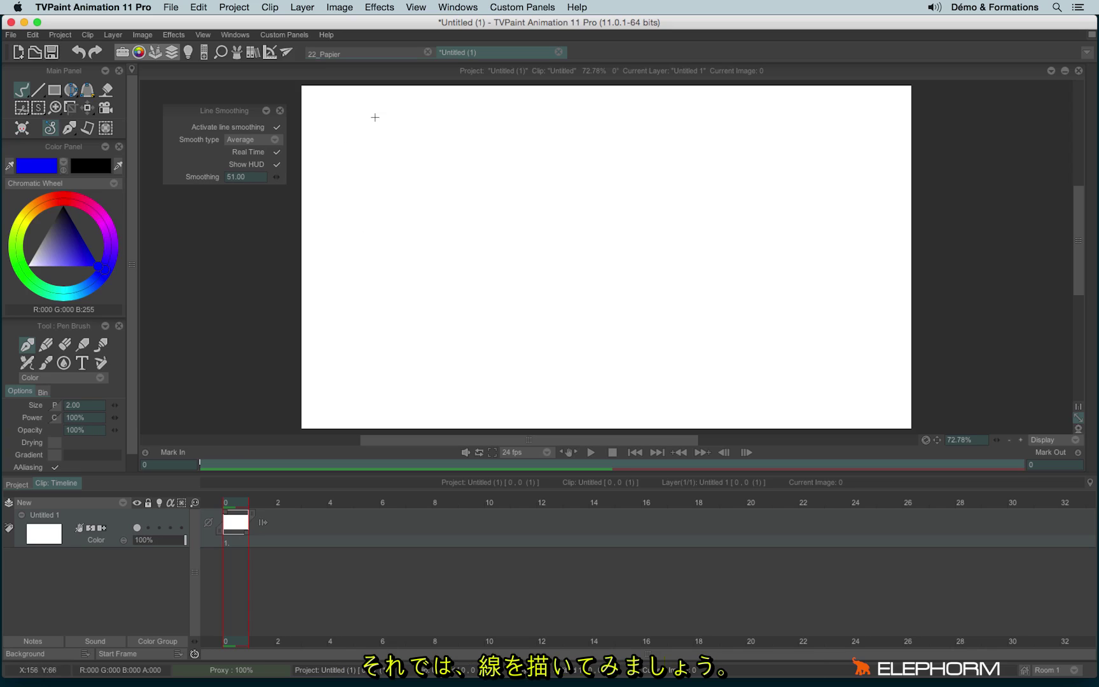
# Draw a wavy blue stroke in the upper left using Average smoothing at 51.00.
pyautogui.moveTo(361, 119)
pyautogui.mouseDown()
pyautogui.moveTo(340, 140)
pyautogui.moveTo(346, 177)
pyautogui.moveTo(418, 190)
pyautogui.moveTo(421, 217)
pyautogui.moveTo(396, 240)
pyautogui.moveTo(417, 246)
pyautogui.moveTo(468, 220)
pyautogui.moveTo(481, 245)
pyautogui.moveTo(468, 259)
pyautogui.moveTo(435, 248)
pyautogui.moveTo(418, 273)
pyautogui.moveTo(438, 290)
pyautogui.moveTo(478, 256)
pyautogui.moveTo(483, 271)
pyautogui.moveTo(464, 304)
pyautogui.moveTo(475, 281)
pyautogui.mouseUp()
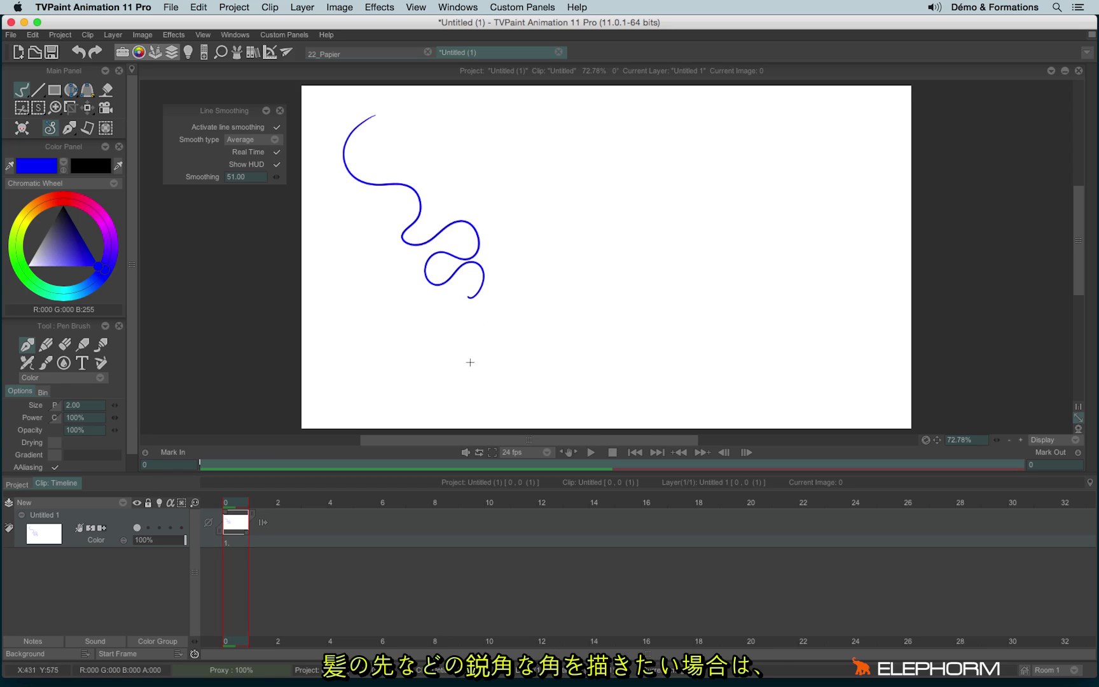
# Switch smoothing to Pulled-string and draw a curve from the top middle down and left.
pyautogui.click(231, 141)
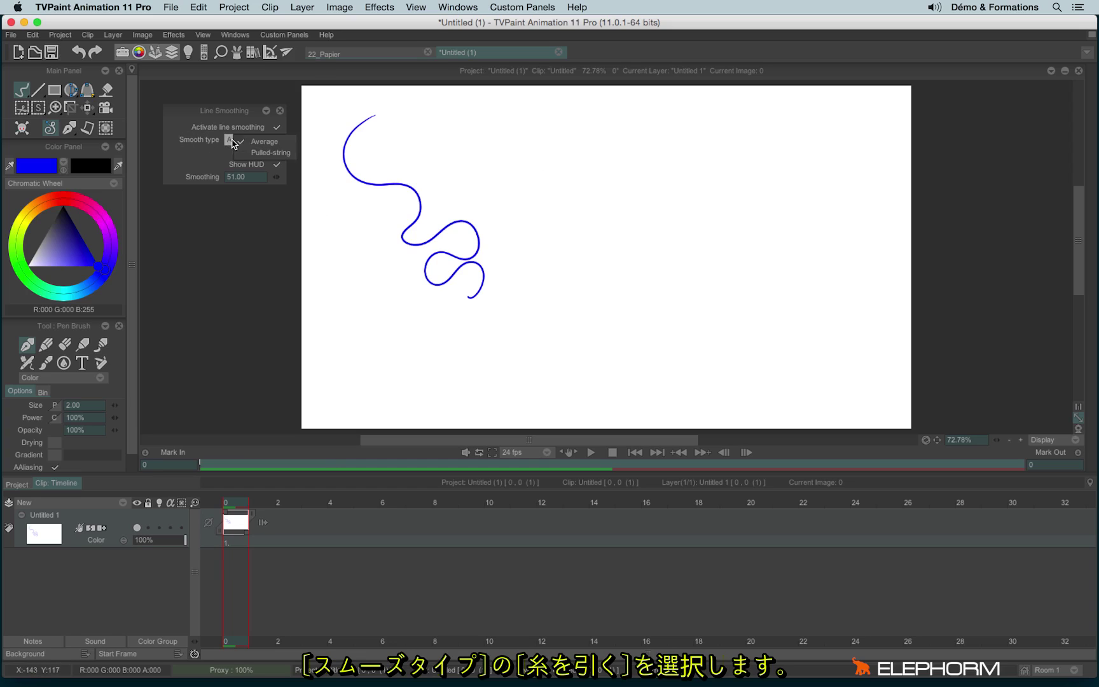
pyautogui.click(270, 152)
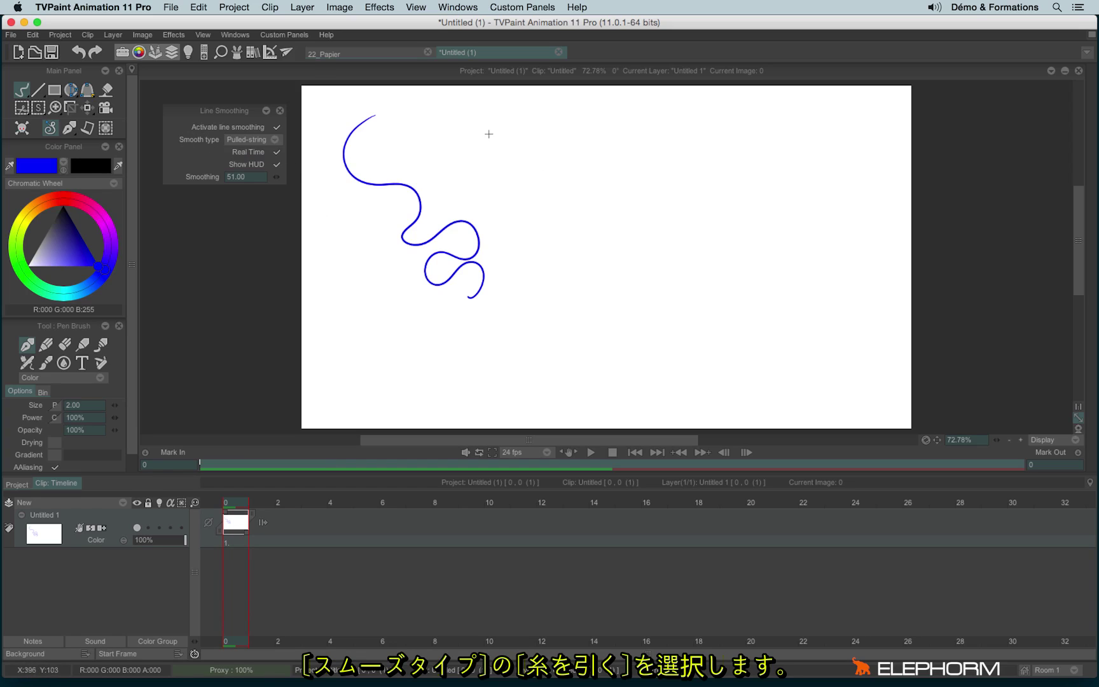
pyautogui.moveTo(558, 125)
pyautogui.mouseDown()
pyautogui.moveTo(516, 231)
pyautogui.moveTo(572, 140)
pyautogui.moveTo(594, 129)
pyautogui.moveTo(614, 138)
pyautogui.moveTo(612, 153)
pyautogui.moveTo(585, 150)
pyautogui.moveTo(569, 163)
pyautogui.moveTo(566, 211)
pyautogui.moveTo(619, 224)
pyautogui.moveTo(645, 190)
pyautogui.moveTo(632, 157)
pyautogui.moveTo(610, 156)
pyautogui.moveTo(601, 168)
pyautogui.moveTo(627, 173)
pyautogui.moveTo(638, 215)
pyautogui.moveTo(617, 256)
pyautogui.moveTo(575, 279)
pyautogui.moveTo(636, 265)
pyautogui.moveTo(654, 224)
pyautogui.moveTo(646, 202)
pyautogui.moveTo(653, 241)
pyautogui.moveTo(640, 291)
pyautogui.moveTo(571, 330)
pyautogui.moveTo(634, 364)
pyautogui.moveTo(669, 324)
pyautogui.moveTo(623, 371)
pyautogui.moveTo(577, 382)
pyautogui.moveTo(545, 370)
pyautogui.moveTo(517, 338)
pyautogui.moveTo(534, 297)
pyautogui.mouseUp()
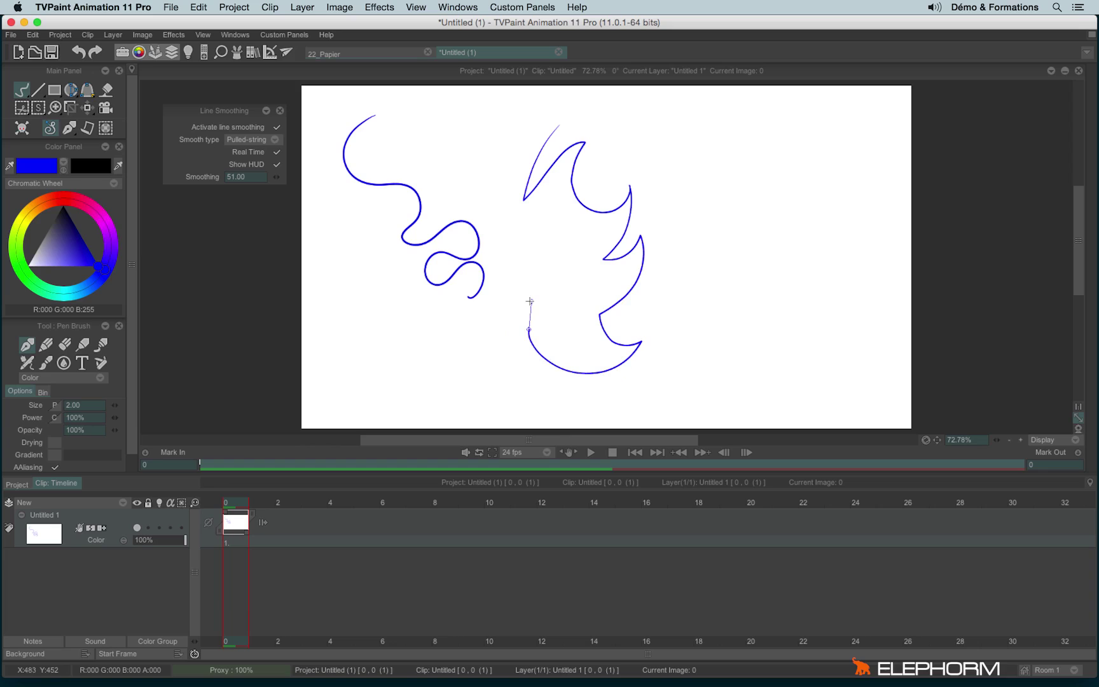
pyautogui.moveTo(530, 301)
pyautogui.mouseDown()
pyautogui.moveTo(498, 352)
pyautogui.moveTo(519, 390)
pyautogui.moveTo(552, 402)
pyautogui.moveTo(496, 389)
pyautogui.moveTo(476, 359)
pyautogui.moveTo(483, 308)
pyautogui.moveTo(531, 278)
pyautogui.moveTo(455, 332)
pyautogui.moveTo(451, 388)
pyautogui.moveTo(427, 331)
pyautogui.moveTo(453, 285)
pyautogui.moveTo(376, 319)
pyautogui.moveTo(373, 367)
pyautogui.moveTo(404, 380)
pyautogui.moveTo(423, 360)
pyautogui.mouseUp()
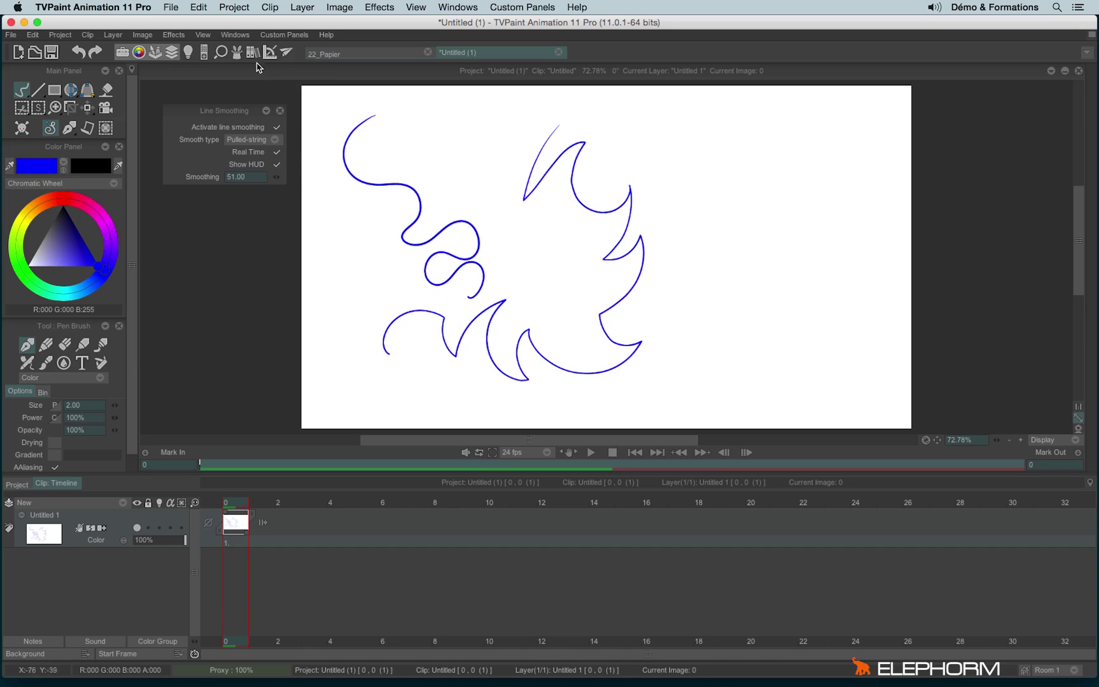
# Hide the smoothing HUD and add more flowing blue curves on the right.
pyautogui.click(276, 165)
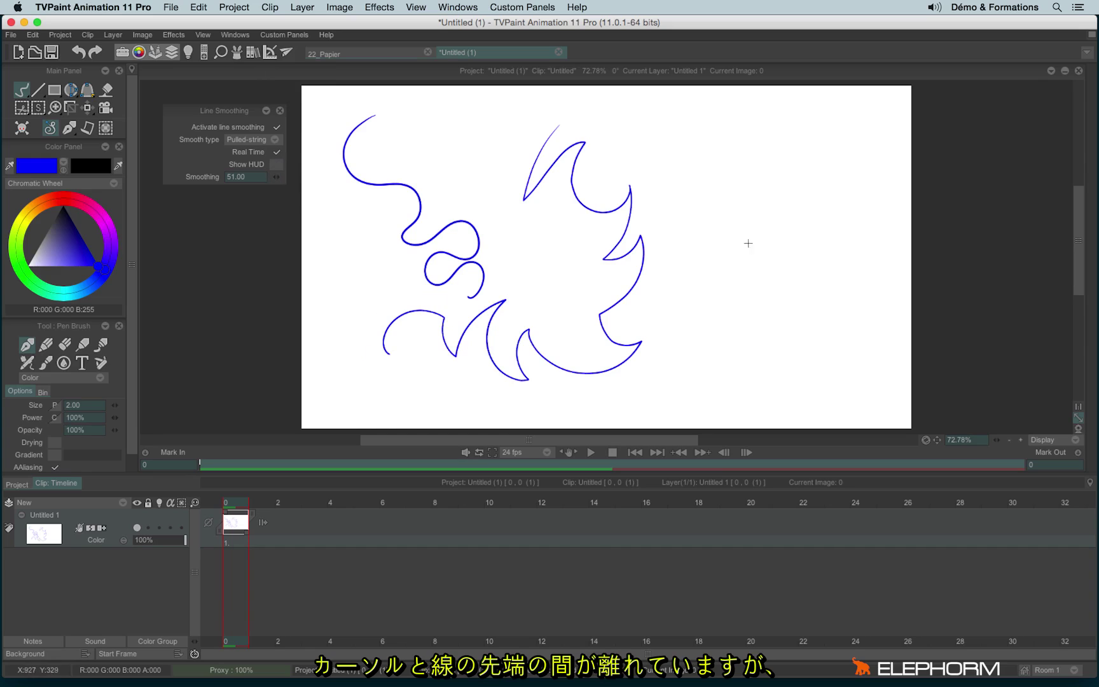
pyautogui.moveTo(779, 166)
pyautogui.mouseDown()
pyautogui.moveTo(751, 224)
pyautogui.moveTo(804, 238)
pyautogui.moveTo(794, 285)
pyautogui.moveTo(699, 258)
pyautogui.moveTo(749, 204)
pyautogui.mouseUp()
pyautogui.moveTo(702, 148)
pyautogui.mouseDown()
pyautogui.moveTo(670, 186)
pyautogui.moveTo(696, 278)
pyautogui.moveTo(696, 370)
pyautogui.moveTo(737, 299)
pyautogui.moveTo(746, 353)
pyautogui.moveTo(800, 292)
pyautogui.moveTo(806, 246)
pyautogui.moveTo(839, 181)
pyautogui.moveTo(769, 112)
pyautogui.moveTo(721, 156)
pyautogui.moveTo(739, 181)
pyautogui.moveTo(616, 110)
pyautogui.moveTo(619, 164)
pyautogui.moveTo(675, 172)
pyautogui.moveTo(638, 223)
pyautogui.moveTo(692, 252)
pyautogui.moveTo(654, 262)
pyautogui.moveTo(677, 283)
pyautogui.mouseUp()
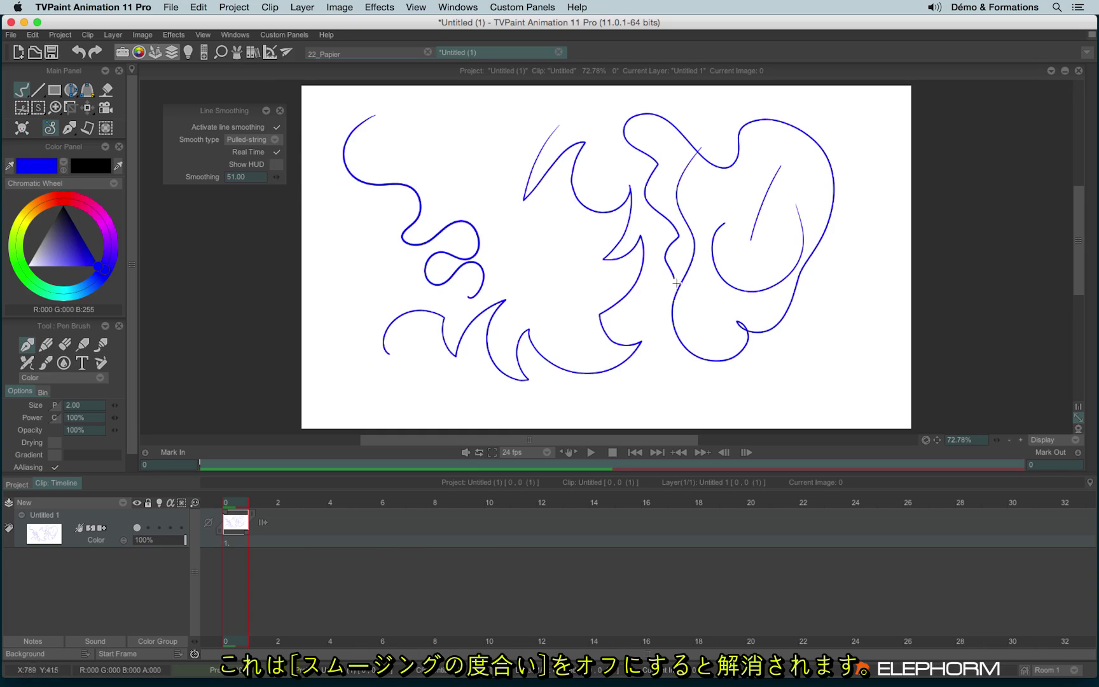